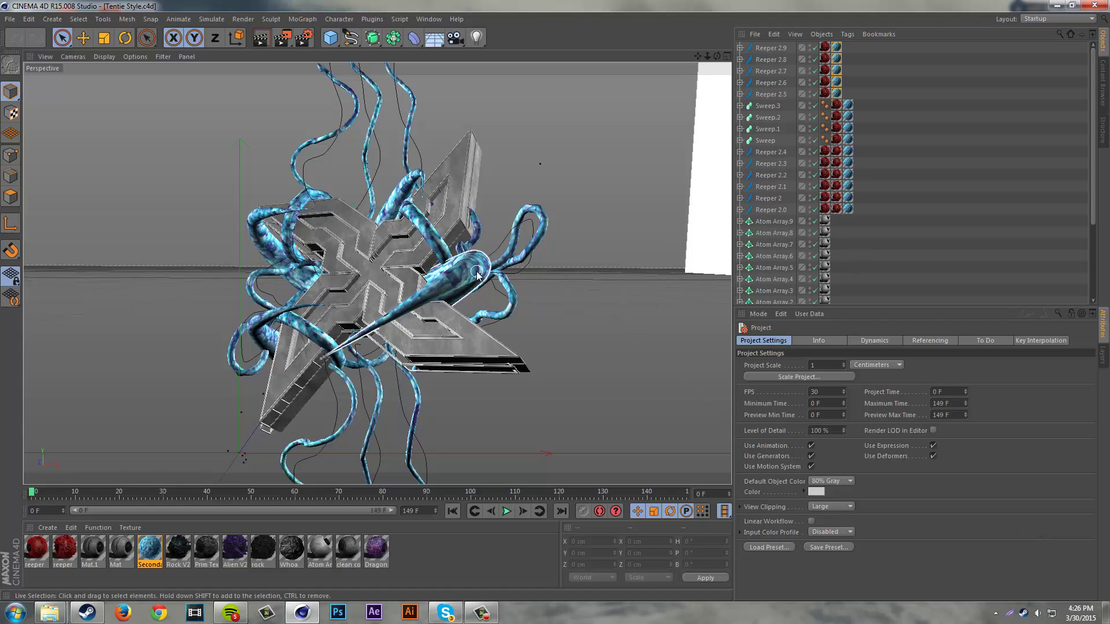
Select the Sweep.2 tentacle crossing the shuriken in the viewport, then deselect it
left_click(497, 248)
left_click(662, 242)
left_click(313, 208)
left_click(314, 207)
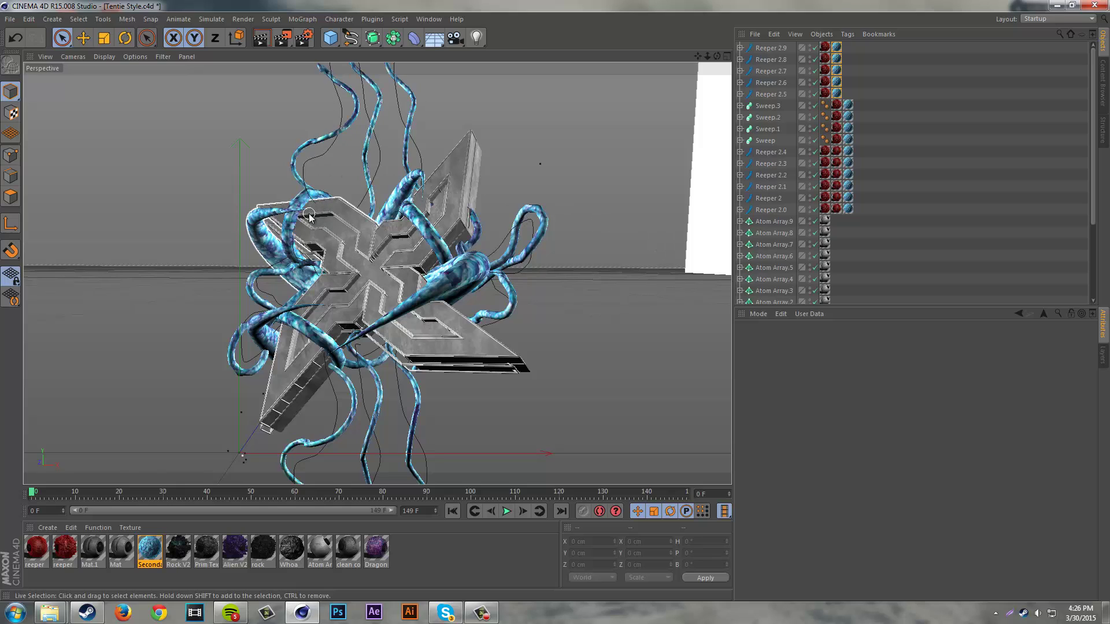
left_click(306, 203)
left_click(305, 203)
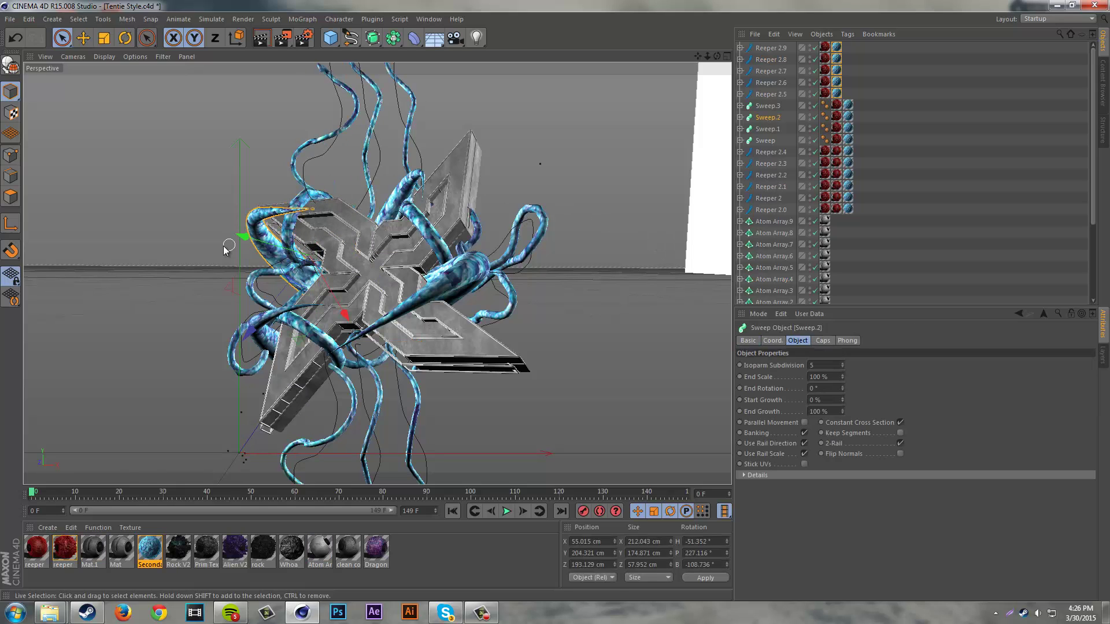
left_click(305, 203)
left_click(305, 204)
left_click(194, 248)
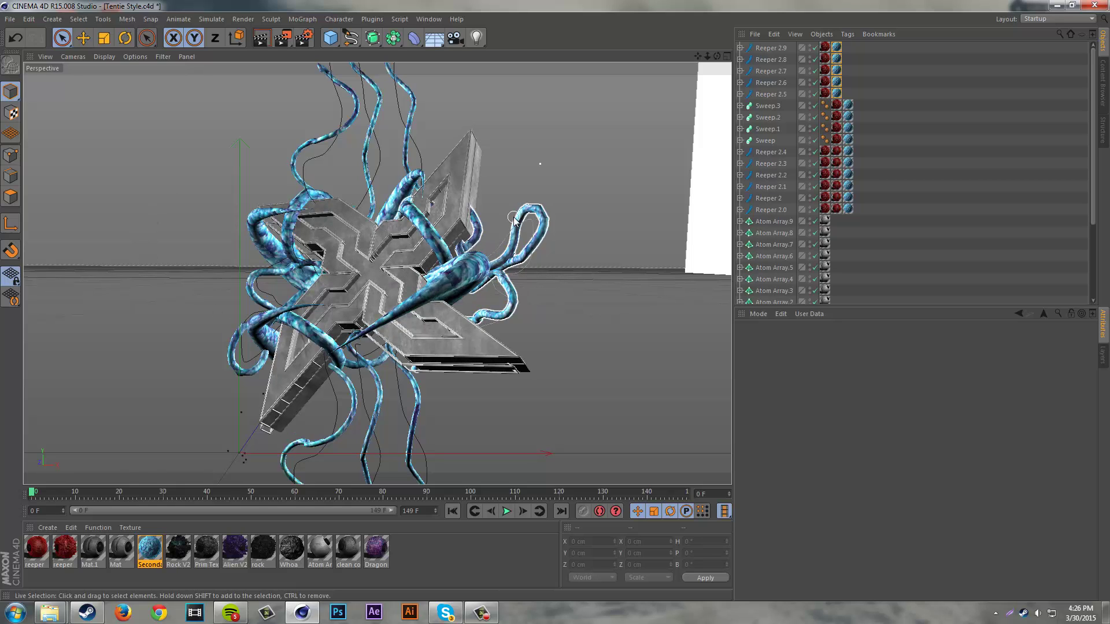
Select the Sweep tentacle, then clear the selection
left_click(446, 289)
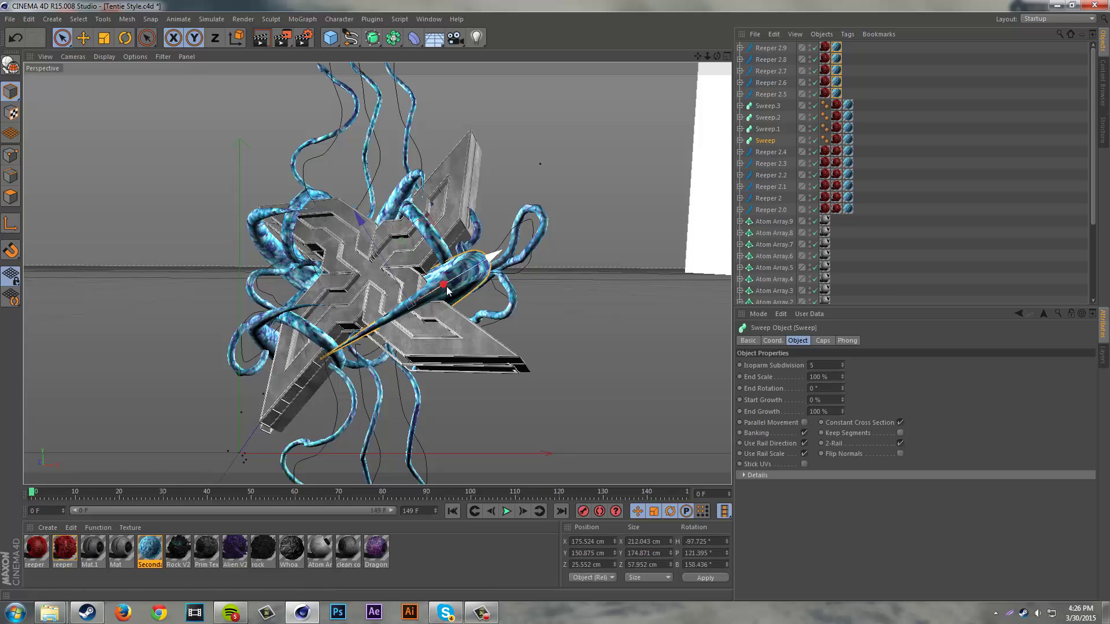
left_click(571, 342)
left_click(437, 215)
left_click(591, 261)
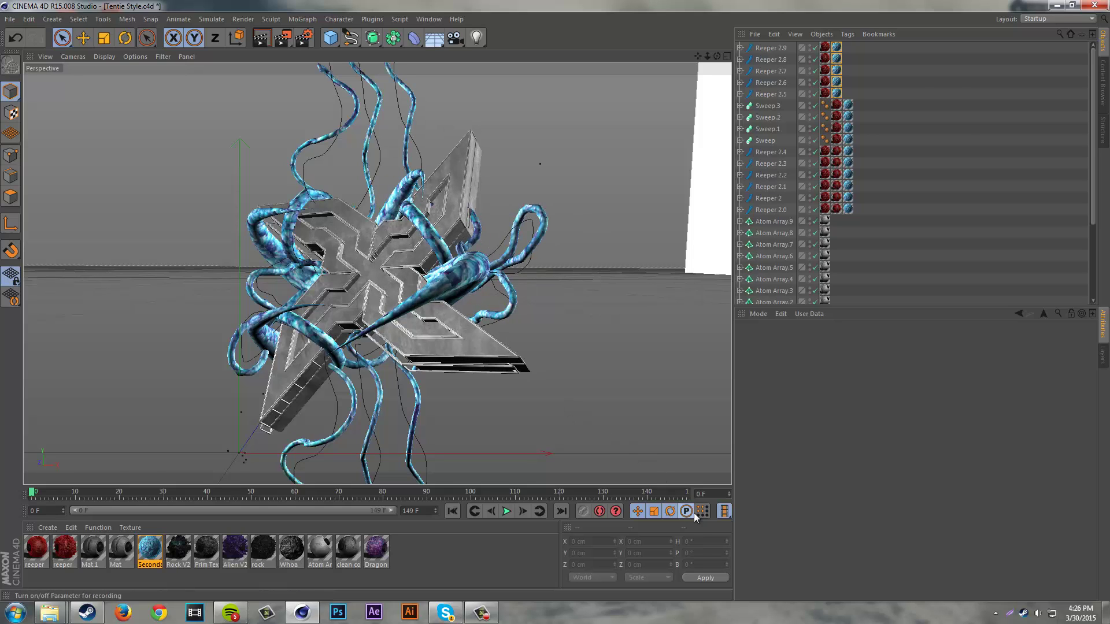
scroll(1100, 185, "down", 2)
scroll(1100, 185, "up", 2)
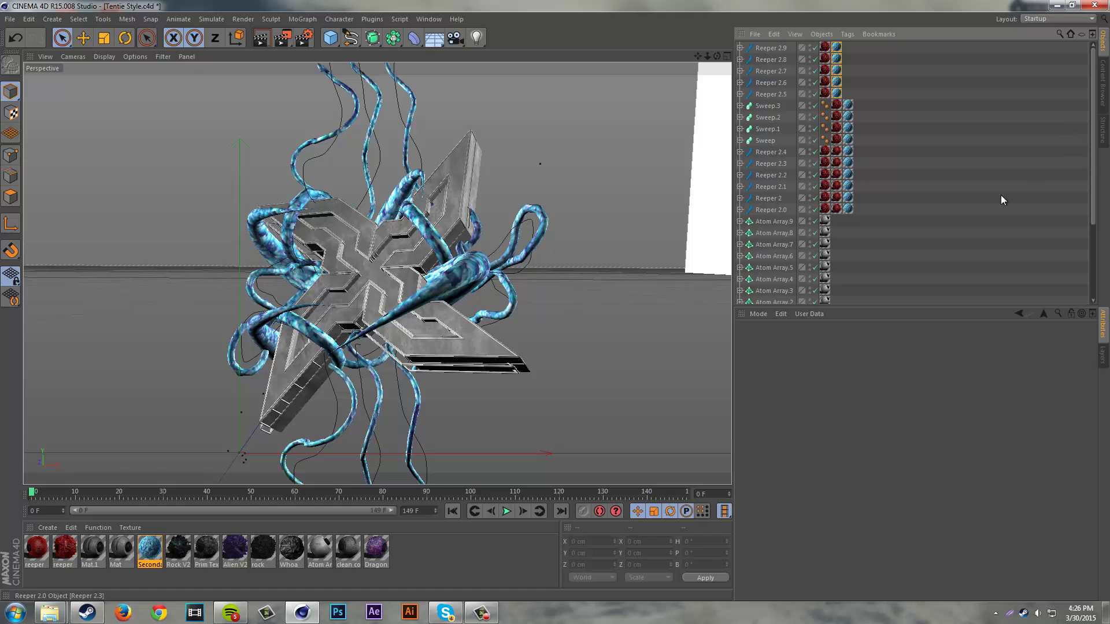
Delete every object from Reeper 2.9 down to Atom Array in the Object Manager
left_click(772, 52)
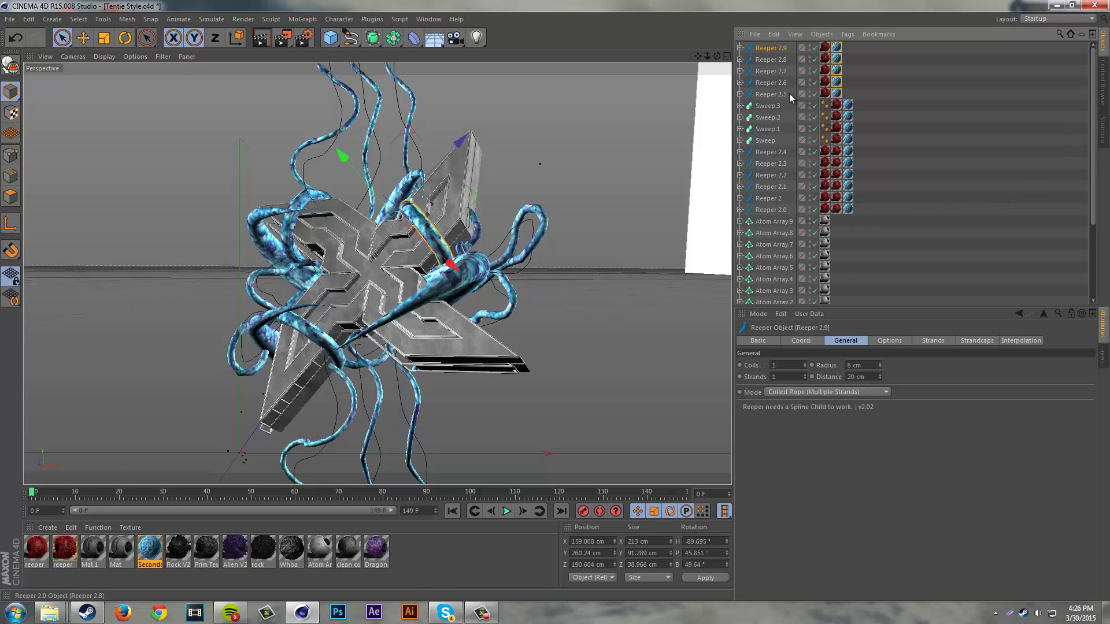
scroll(785, 238, "down", 3)
left_click(775, 219, "shift")
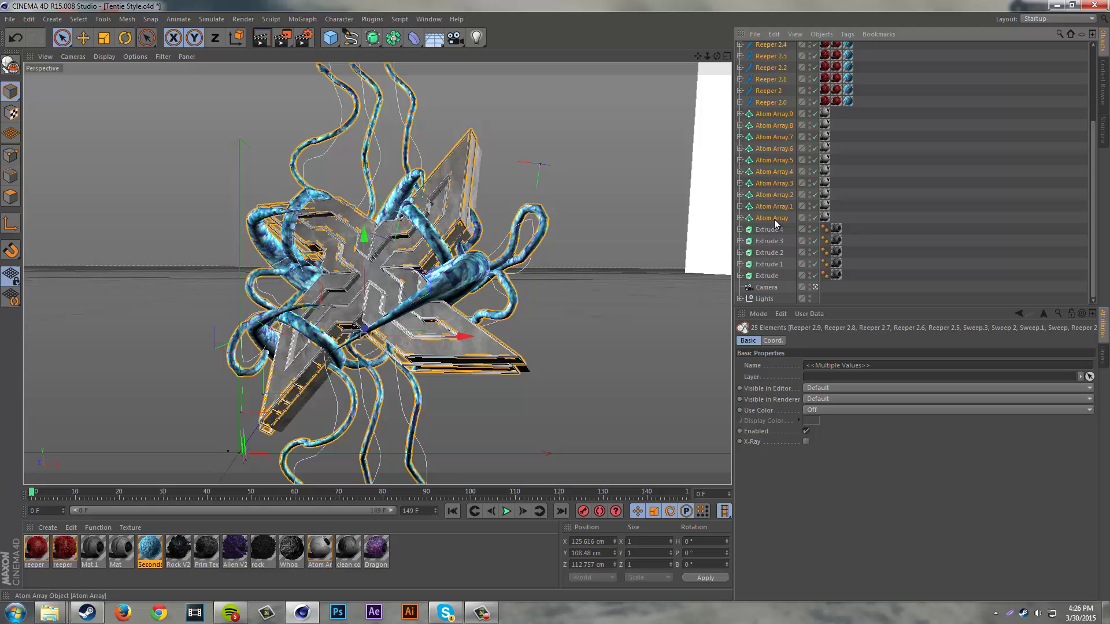
key("Delete")
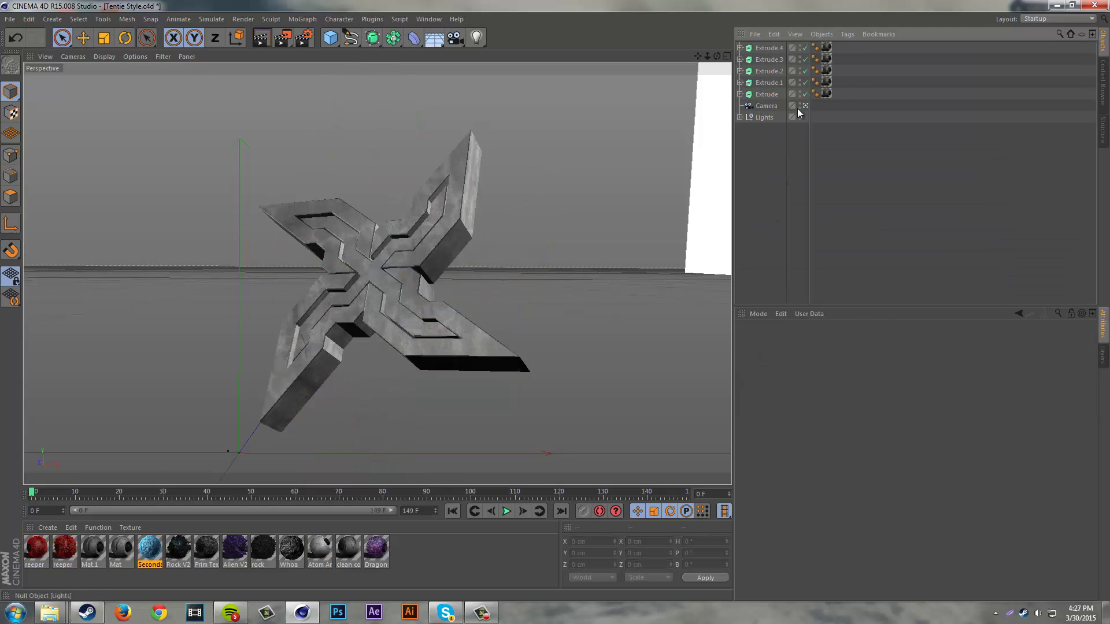
left_click(768, 49)
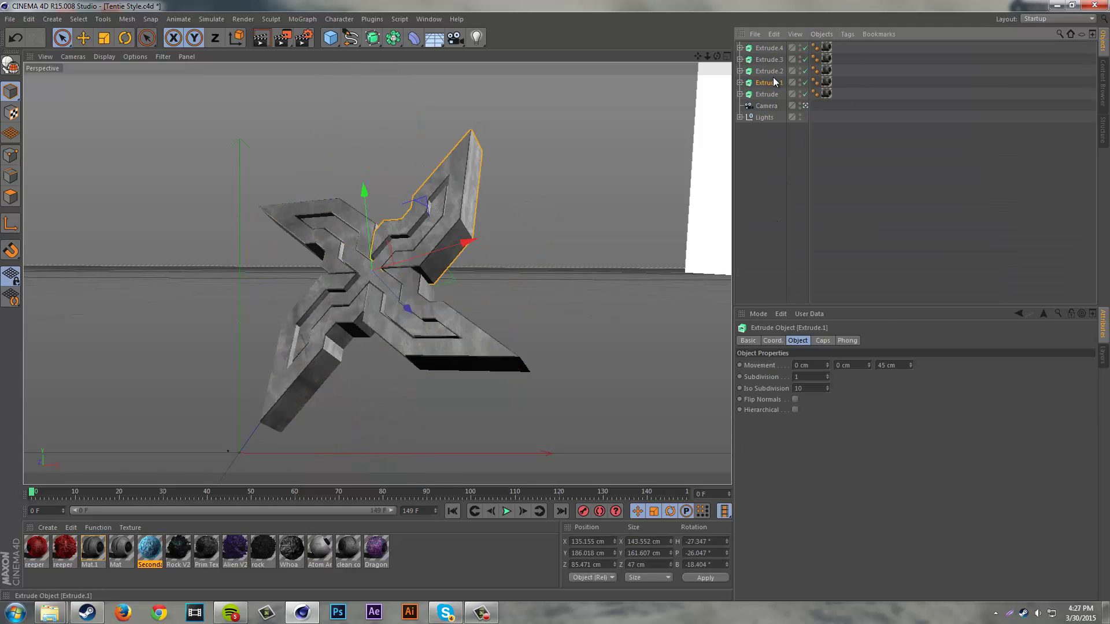
left_click(658, 136)
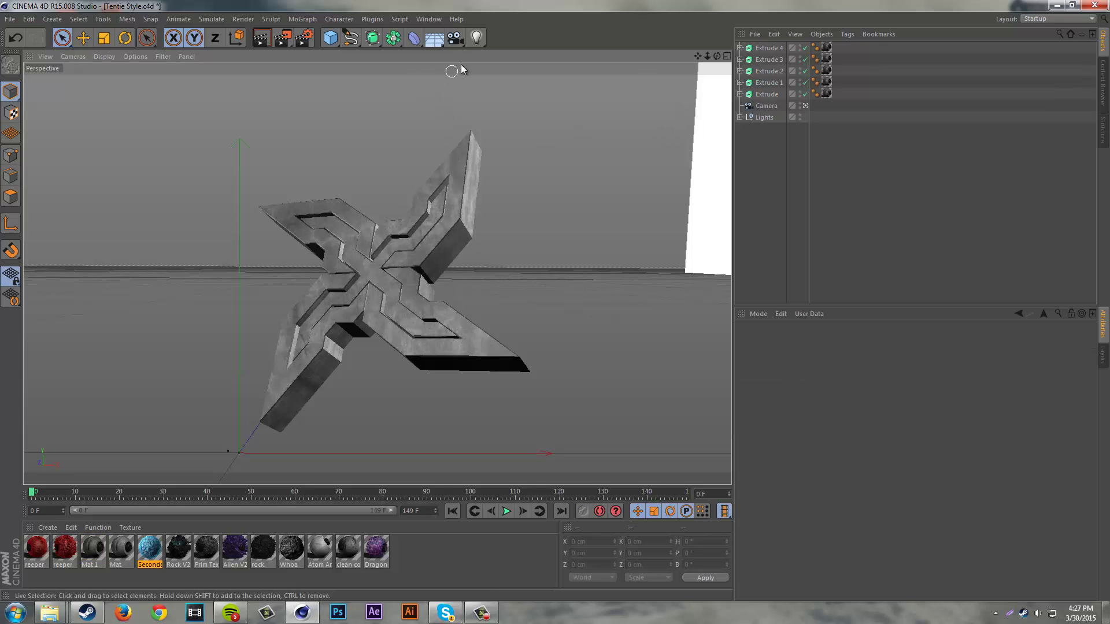
Choose the Freehand spline tool, then open the incoming chat message
left_click(348, 41)
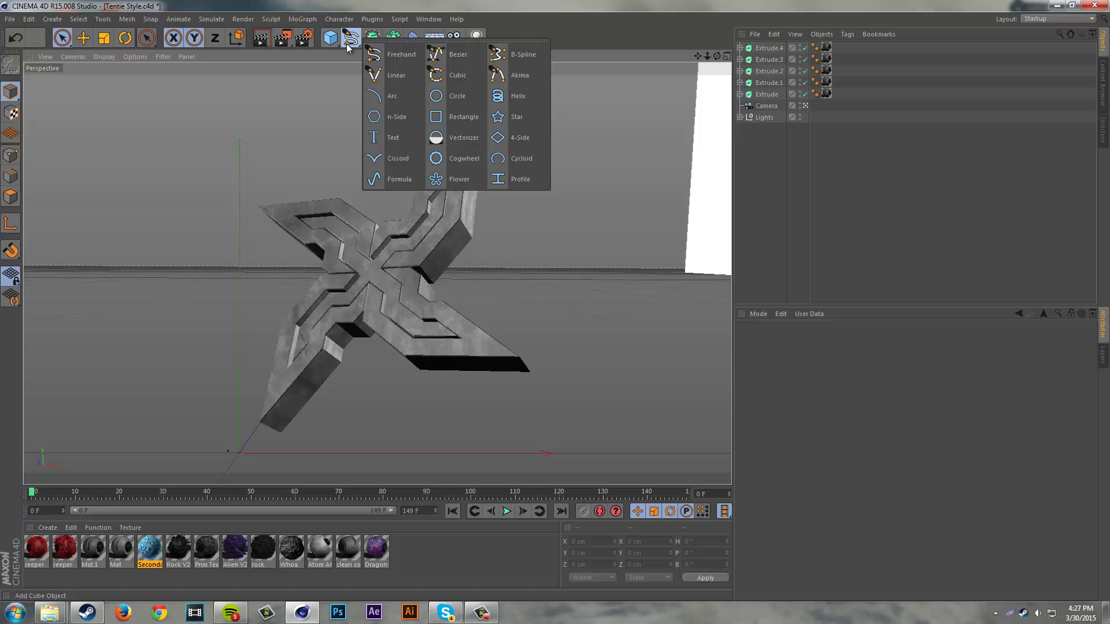
left_click(392, 56)
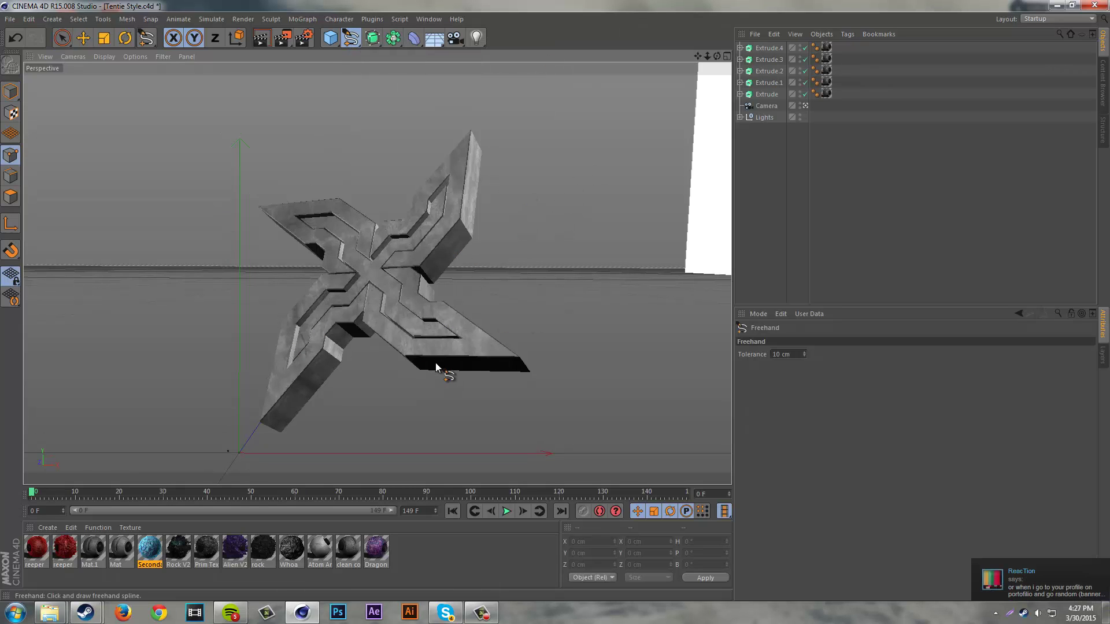
left_click(1051, 562)
Close the chat, set the Steam friends status to Offline, and minimize the Steam library
left_click(739, 286)
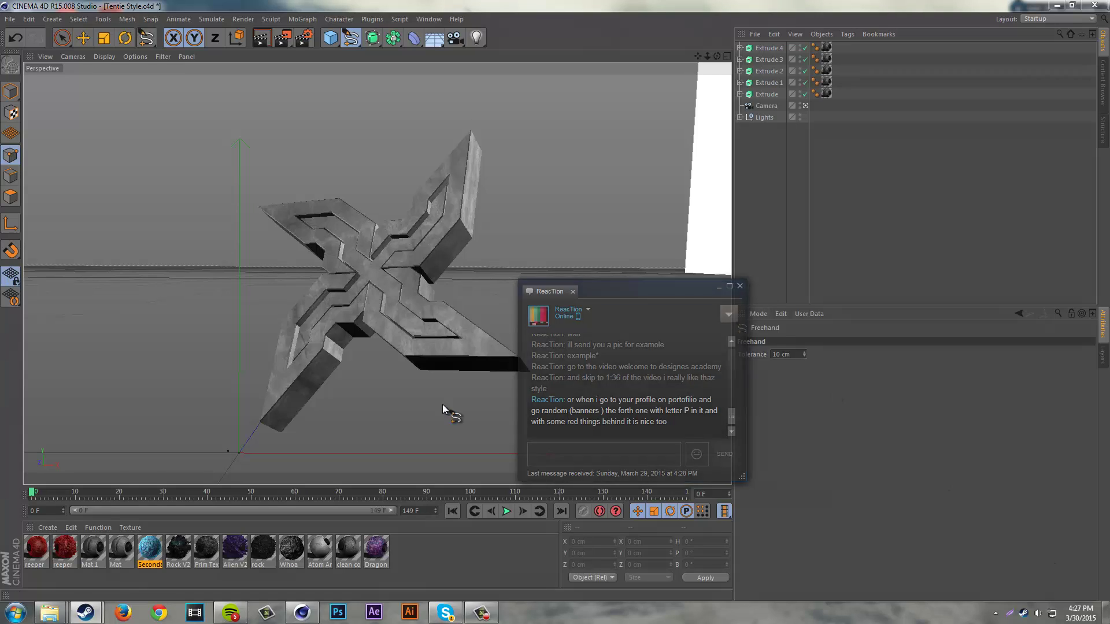
left_click(86, 612)
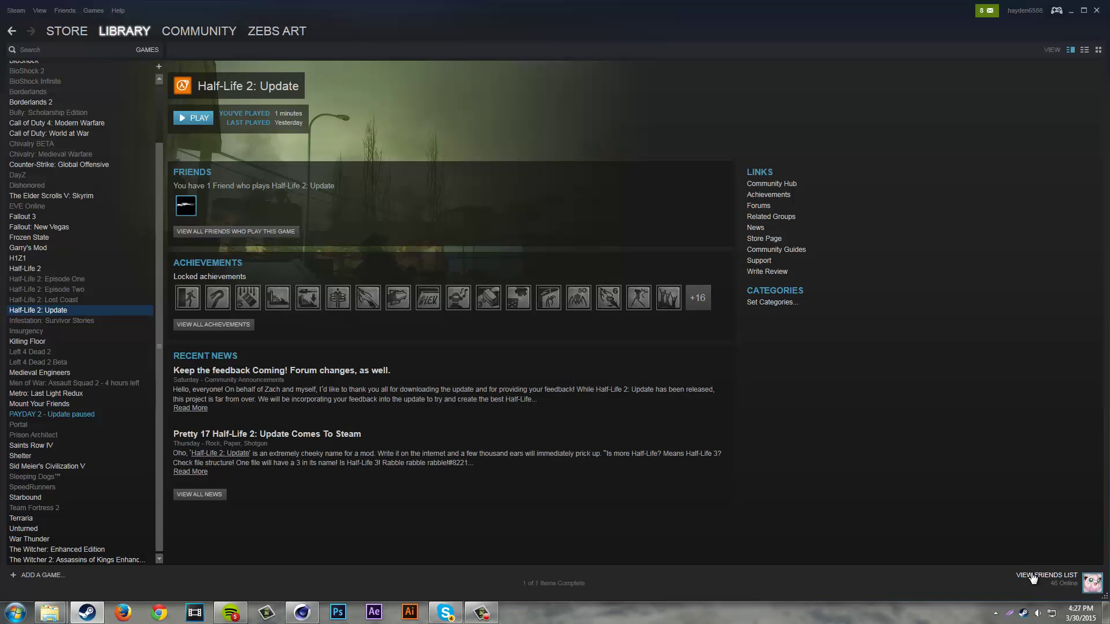
left_click(1046, 576)
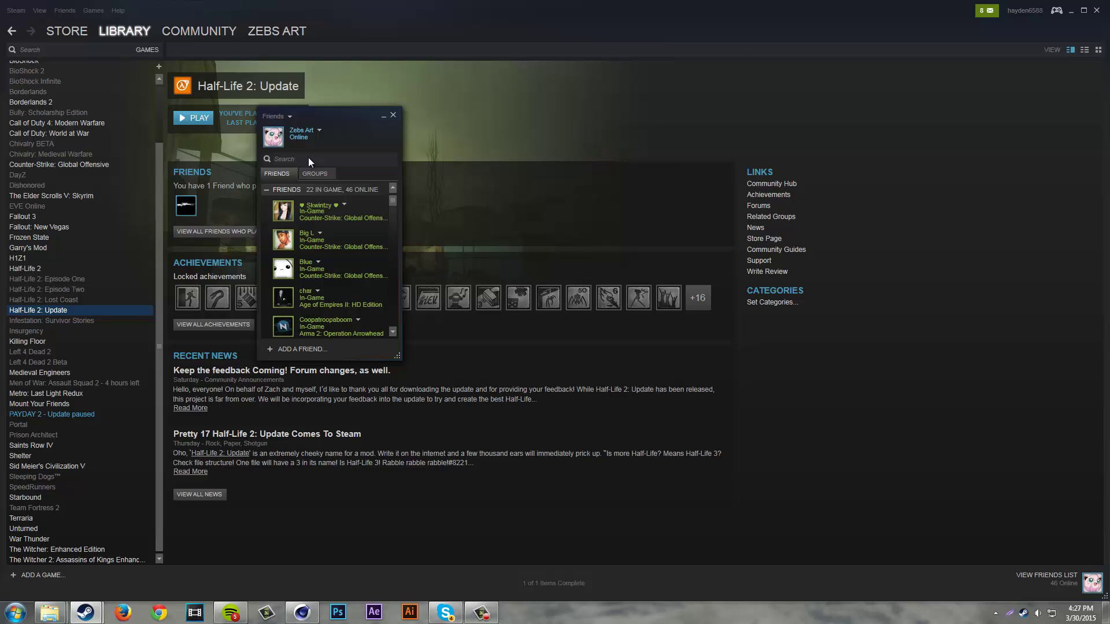
left_click(318, 130)
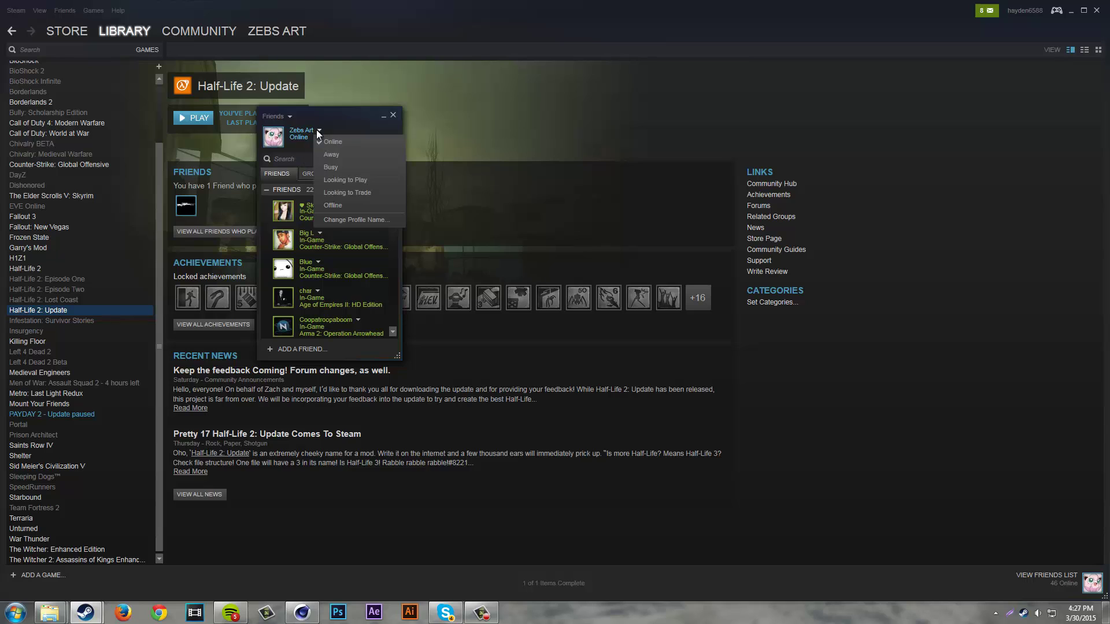
left_click(333, 205)
left_click(1071, 10)
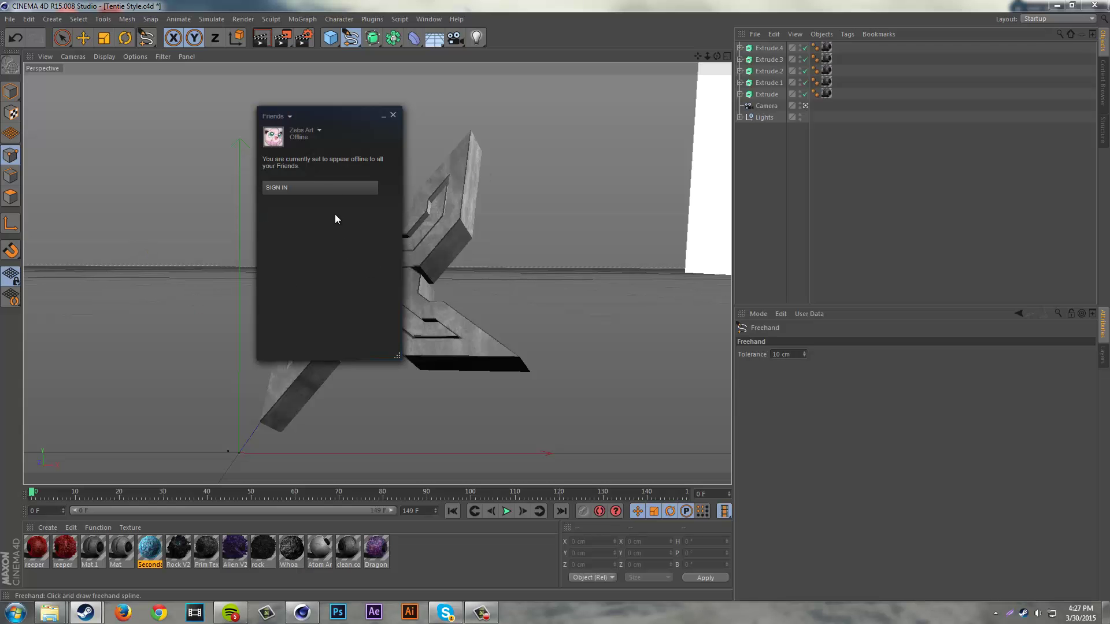
Close the Steam Friends window and draw two trial freehand curves, undoing each
left_click(393, 115)
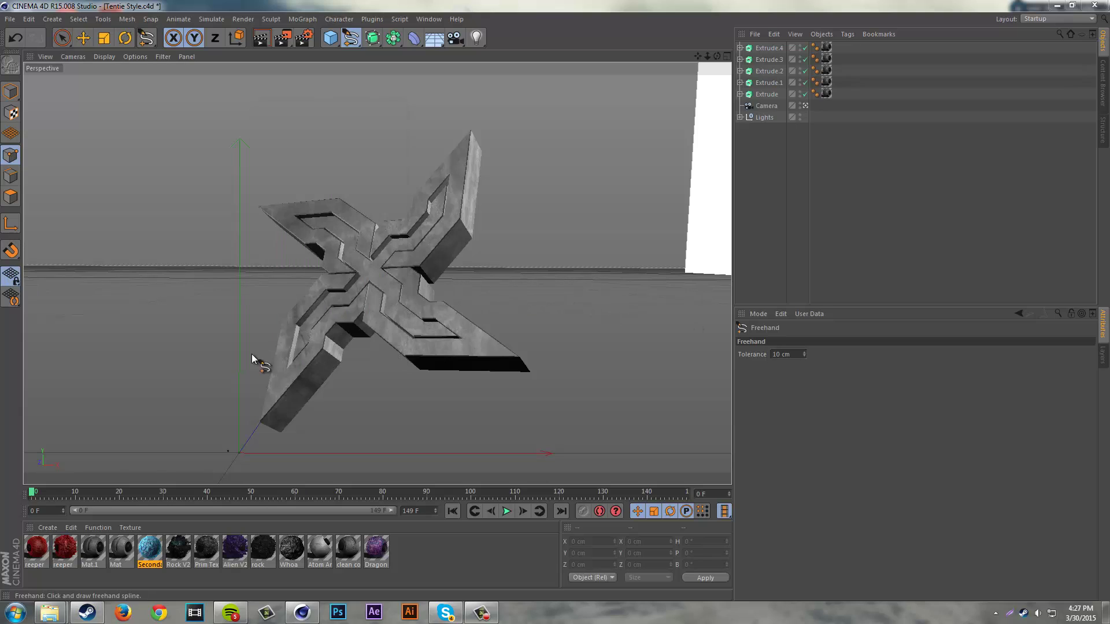
mouse_move(574, 252)
left_mouse_down()
mouse_move(577, 323)
mouse_move(167, 258)
mouse_move(210, 125)
left_mouse_up()
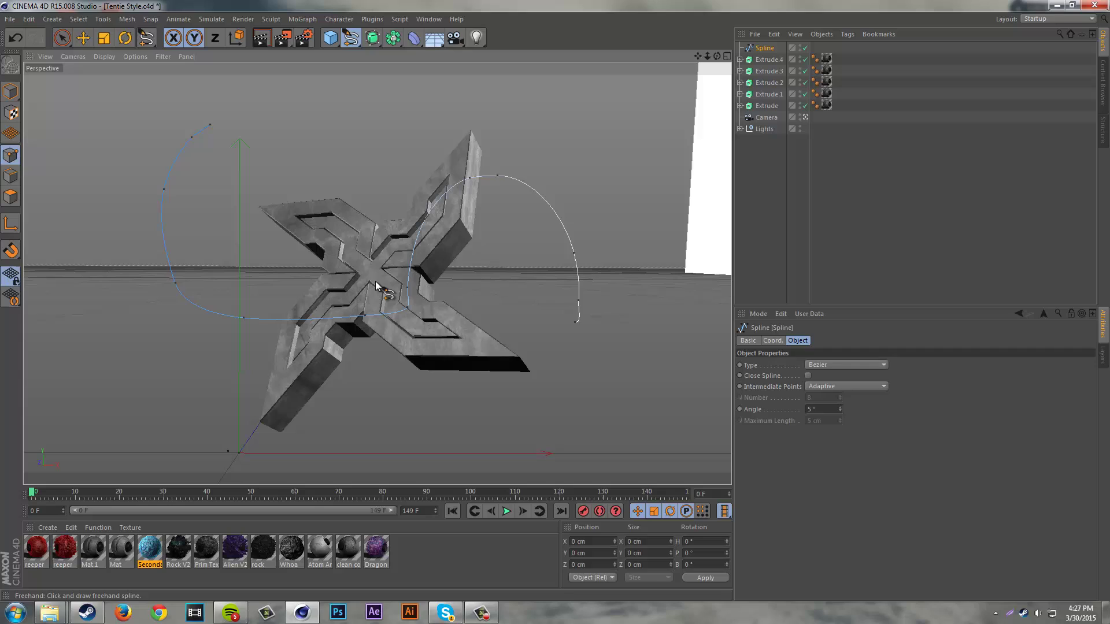
key("ctrl+z")
mouse_move(632, 363)
left_mouse_down()
mouse_move(577, 241)
mouse_move(465, 371)
mouse_move(311, 317)
mouse_move(375, 154)
left_mouse_up()
key("ctrl+z")
Draw a freehand loop and another curve around the shuriken, then undo them
mouse_move(621, 316)
left_mouse_down()
mouse_move(523, 383)
mouse_move(118, 278)
mouse_move(77, 139)
left_mouse_up()
mouse_move(646, 208)
left_mouse_down()
mouse_move(529, 139)
mouse_move(178, 107)
left_mouse_up()
mouse_move(540, 268)
left_mouse_down()
mouse_move(526, 188)
mouse_move(279, 218)
mouse_move(189, 187)
mouse_move(208, 268)
left_mouse_up()
key("ctrl+z")
key("ctrl+z")
key("ctrl+z")
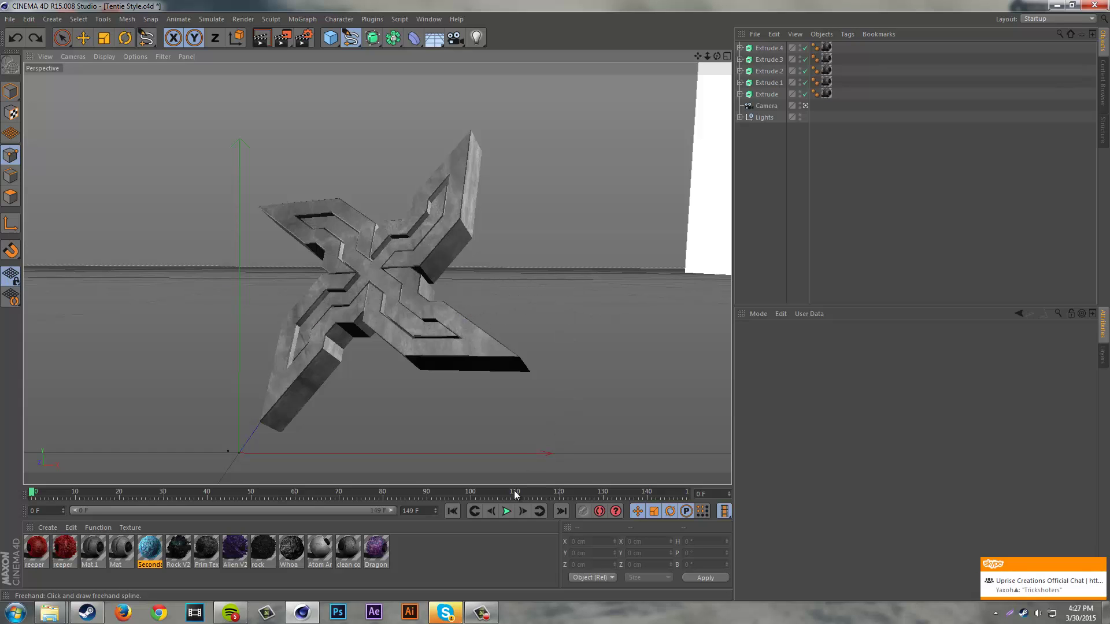
Switch to Skype, set its status to Do Not Disturb, and return to Cinema 4D
key("alt+Tab")
left_click(580, 55)
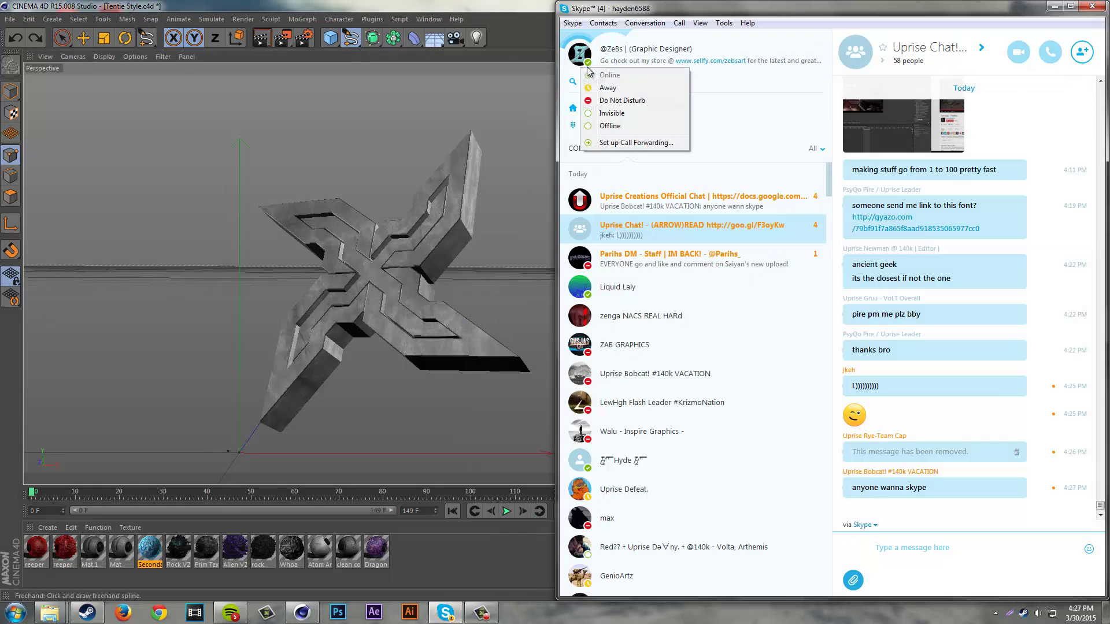
left_click(606, 98)
left_click(483, 3)
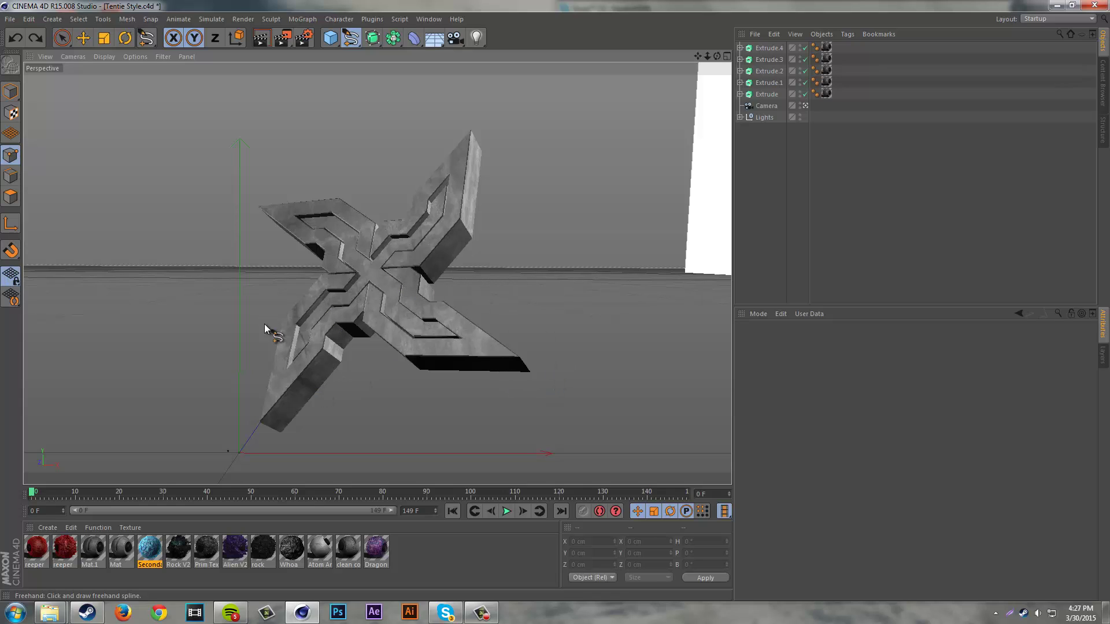
Draw a freehand curve up over the shuriken and down its right arm
mouse_move(305, 349)
left_mouse_down()
mouse_move(305, 252)
mouse_move(333, 154)
left_mouse_up()
left_click_drag(473, 191, 496, 339)
left_click(10, 92)
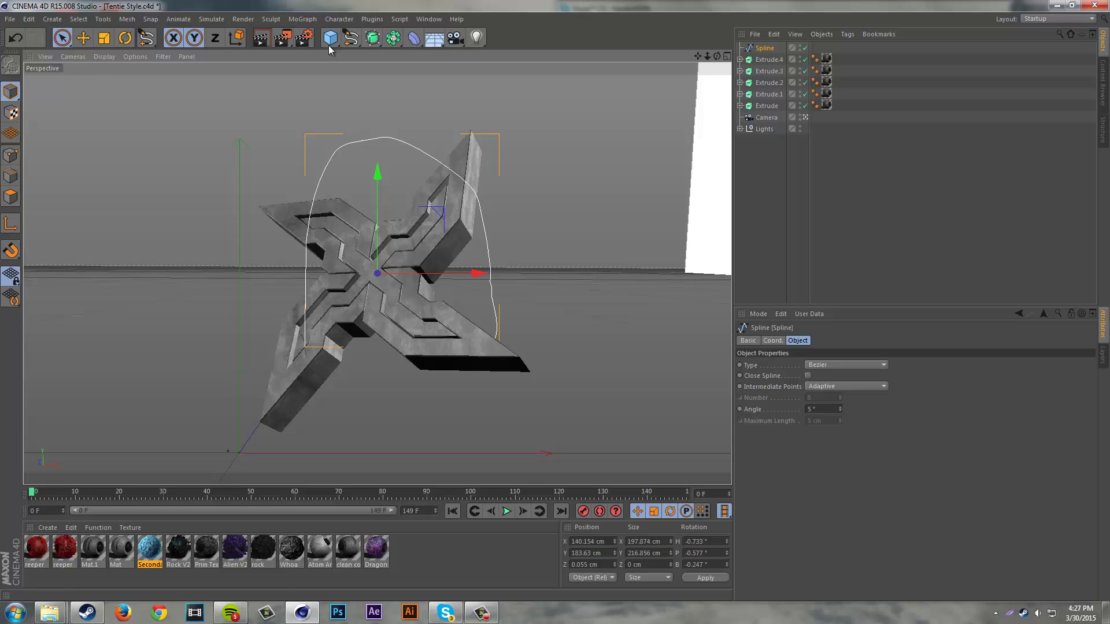
Add a Sweep object and nest the freehand spline inside it
left_click(371, 38)
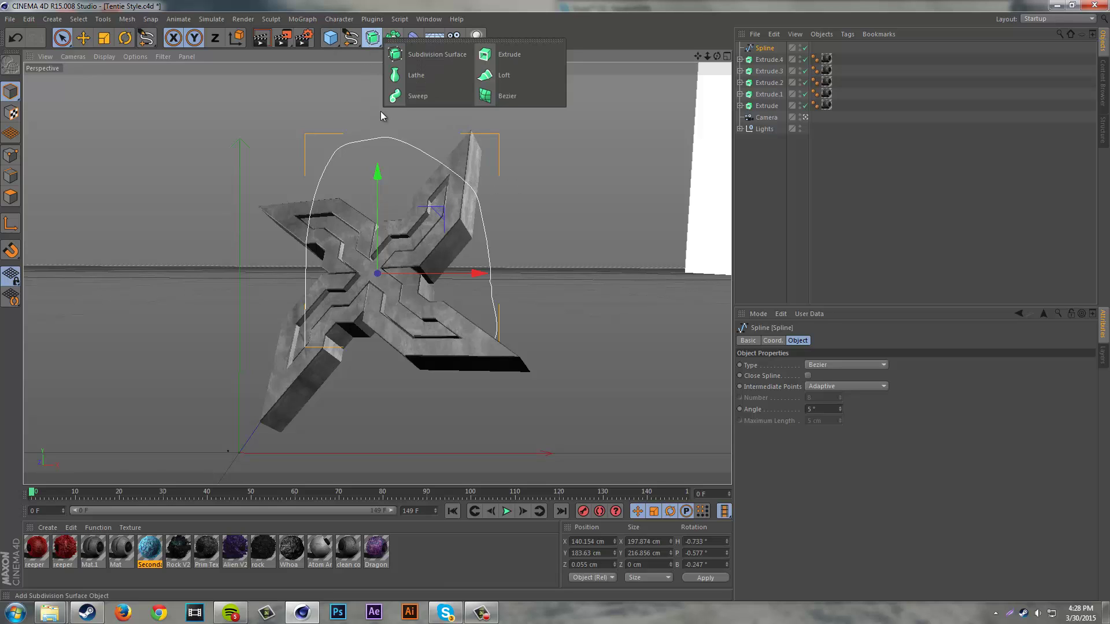
left_click(408, 96)
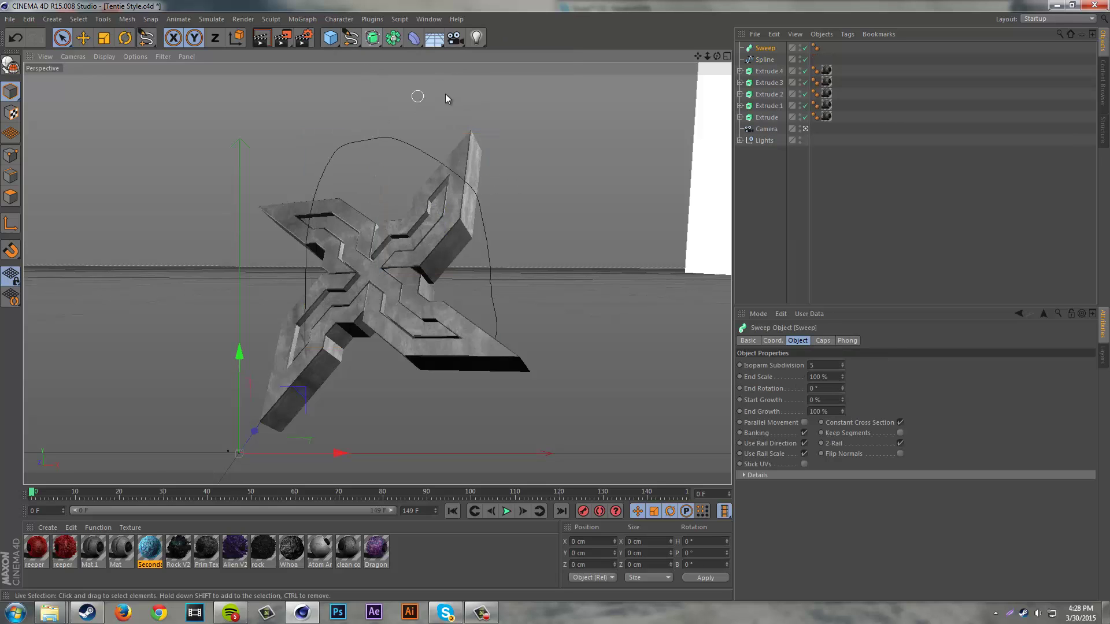
left_click(765, 60)
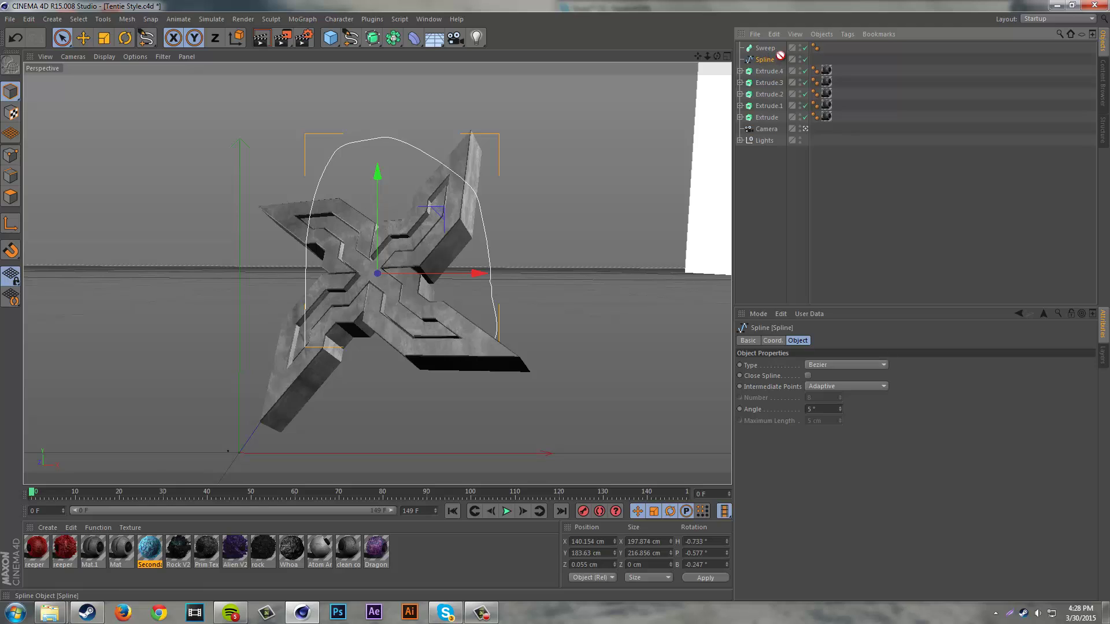
left_click_drag(767, 55, 766, 49)
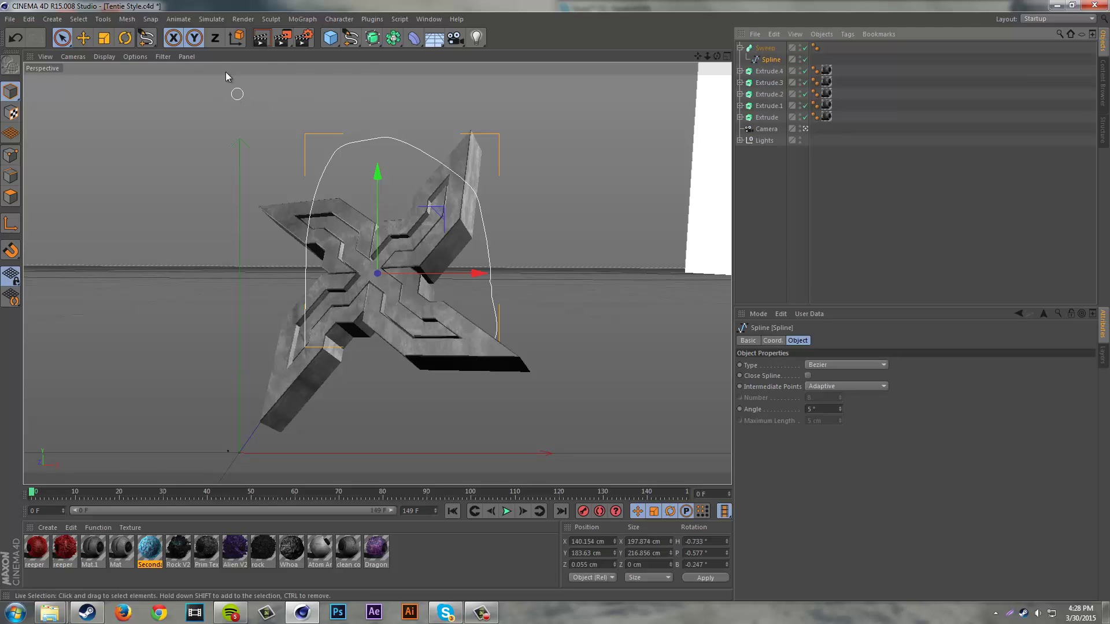
Add a Circle spline and place it under the Sweep as its profile
left_click(351, 38)
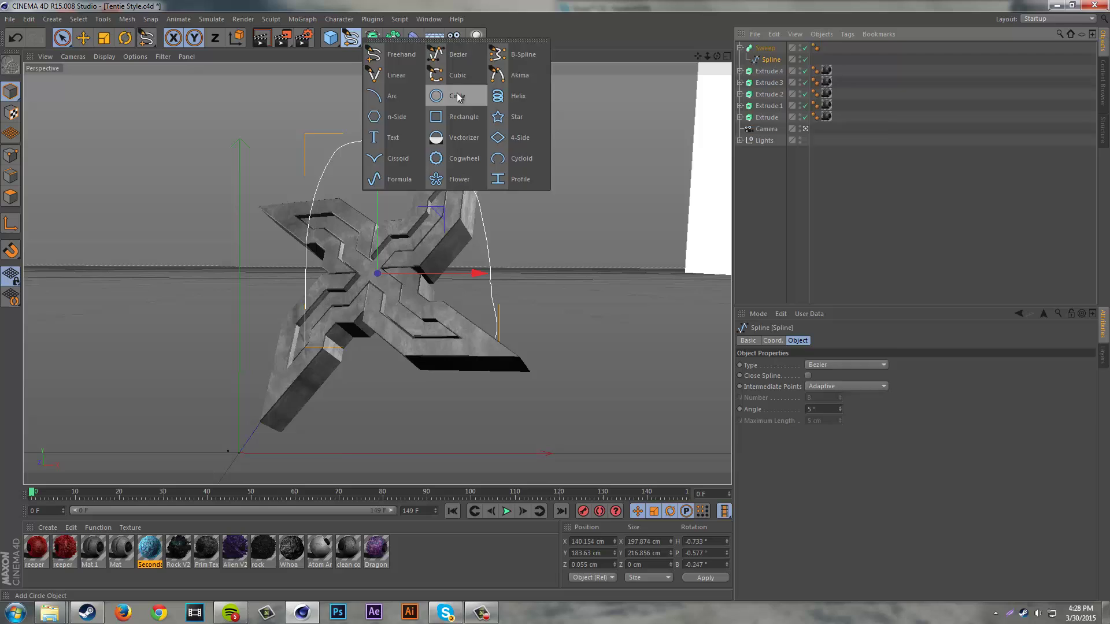
left_click(456, 92)
left_click_drag(766, 50, 765, 60)
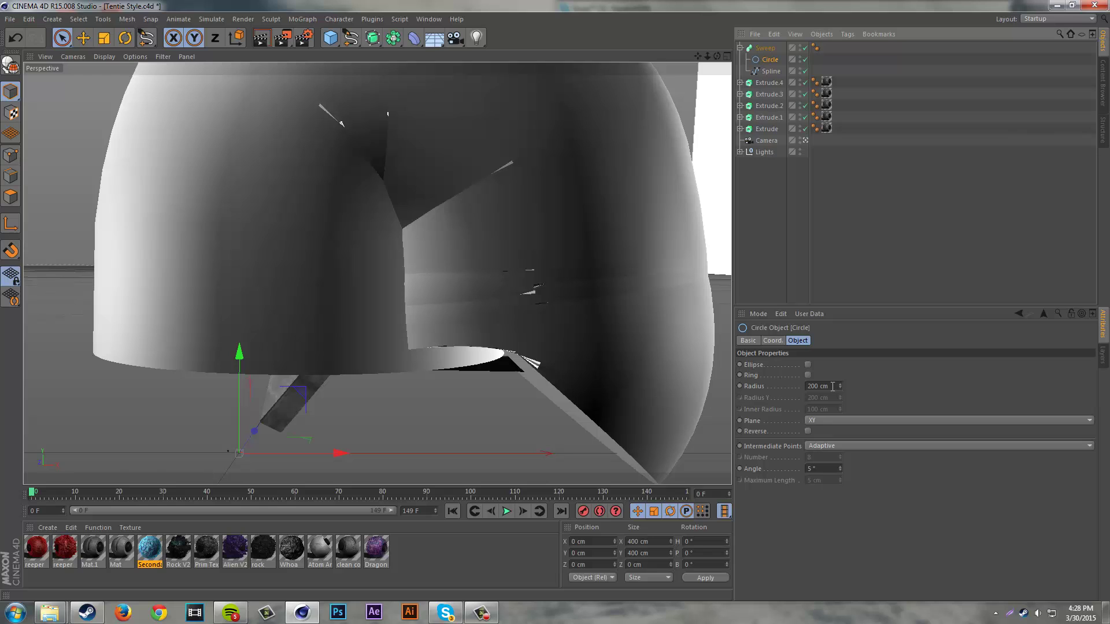
Set the Circle's radius to 10 cm
double_click(814, 385)
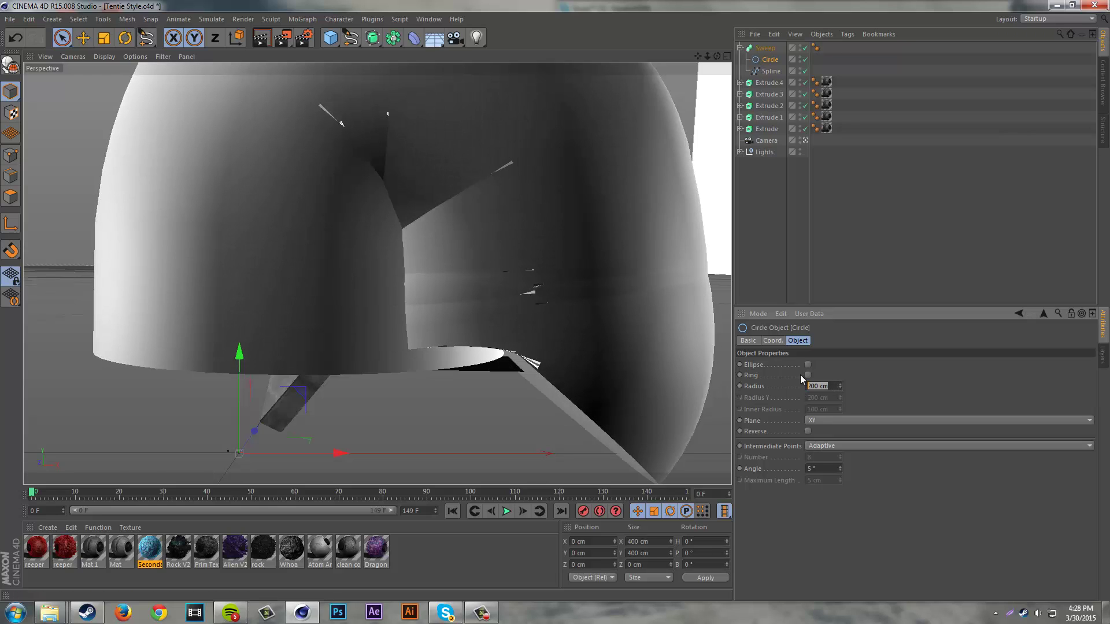
type("10")
key("Return")
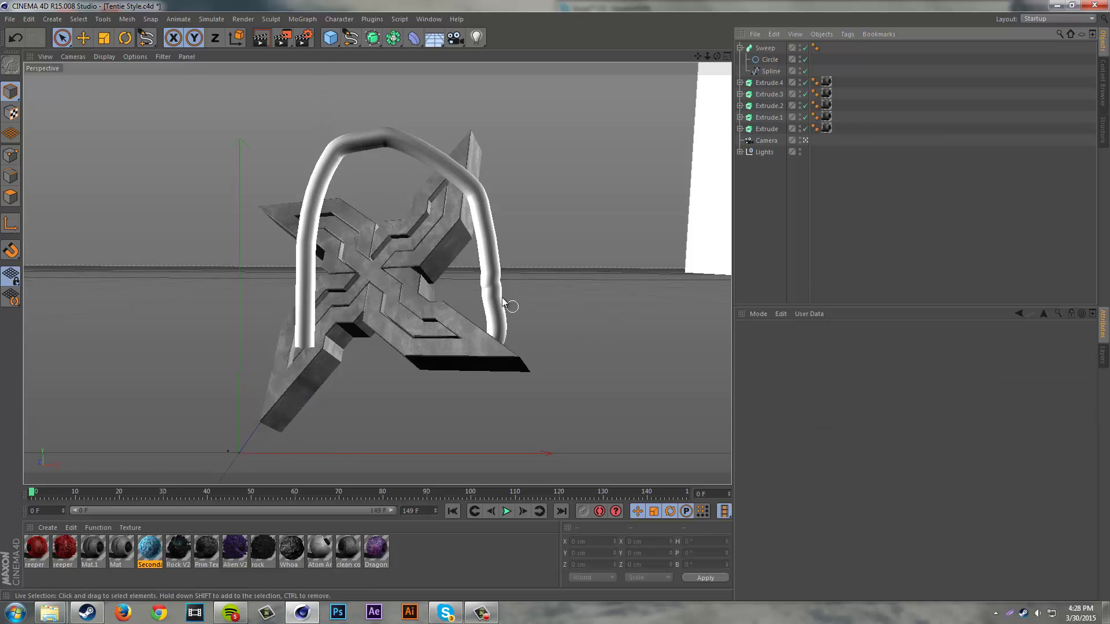
Select the Sweep, collapse its children, and raise the tube about 34 cm
left_click(483, 268)
left_click(633, 202)
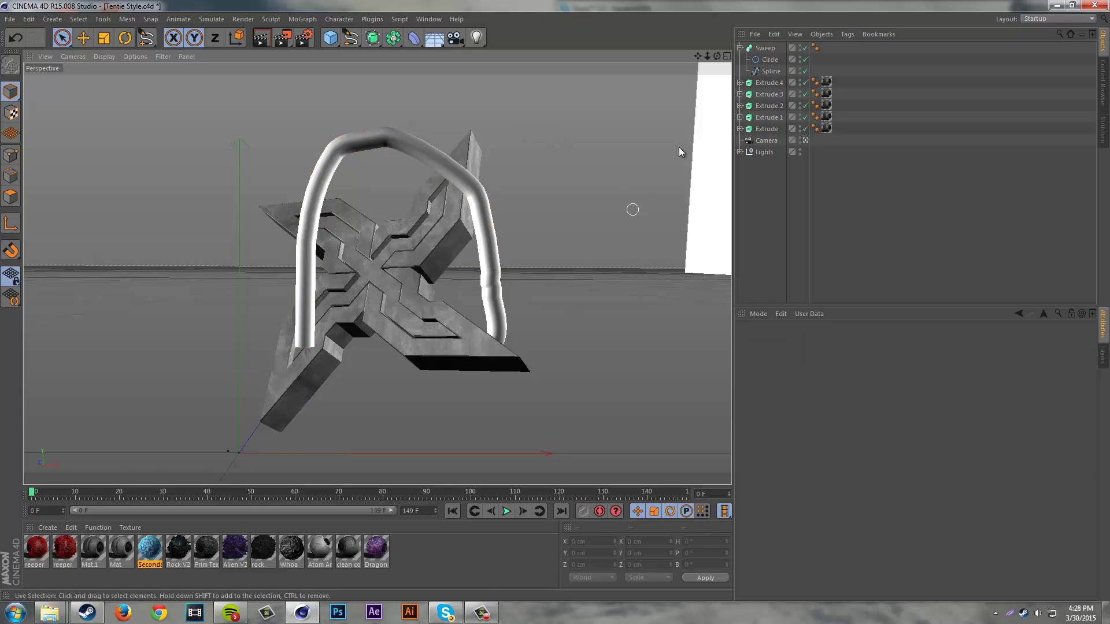
left_click(765, 48)
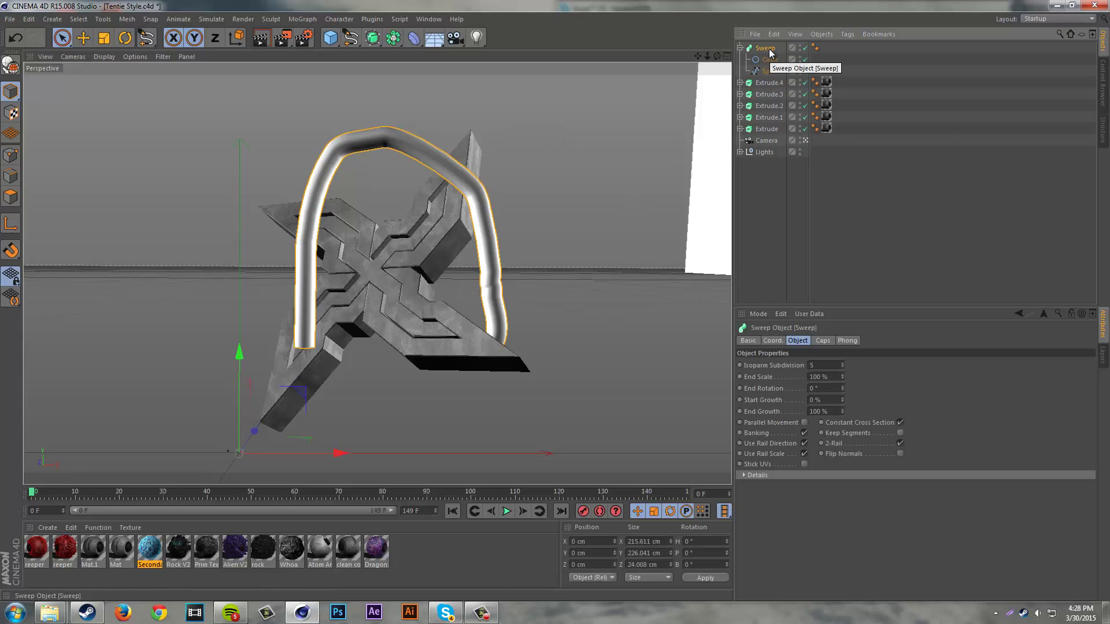
left_click(681, 79)
left_click(766, 48)
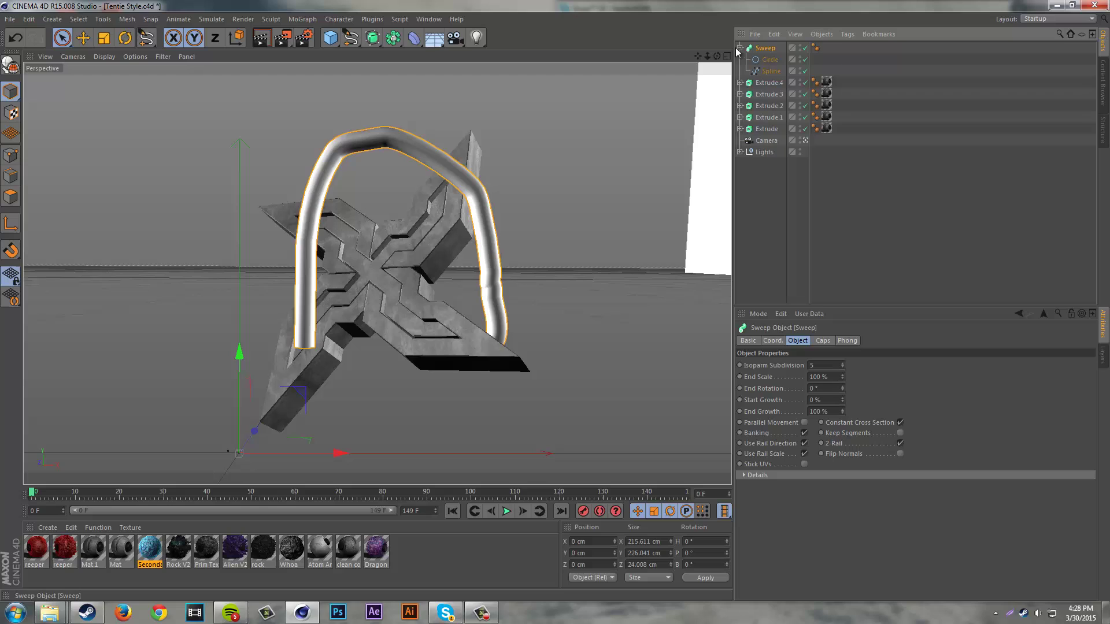
left_click(740, 48)
left_click_drag(239, 352, 241, 318)
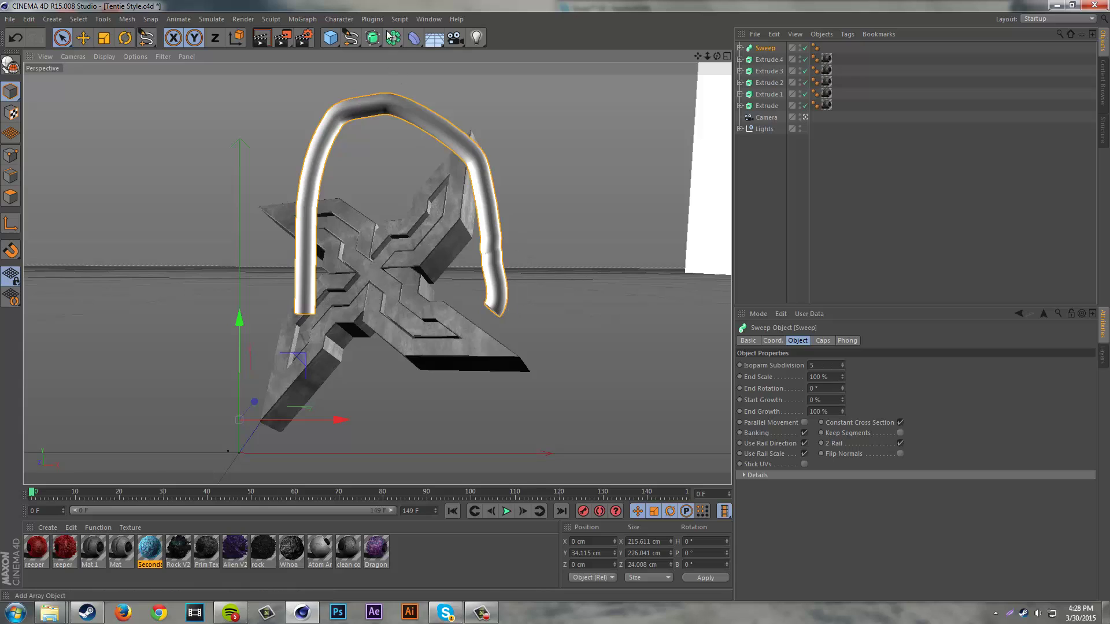
Try the Reeper 2.0 plugin from the Plugins menu, then reselect the Sweep
left_click(372, 19)
left_click(368, 65)
left_click(663, 94)
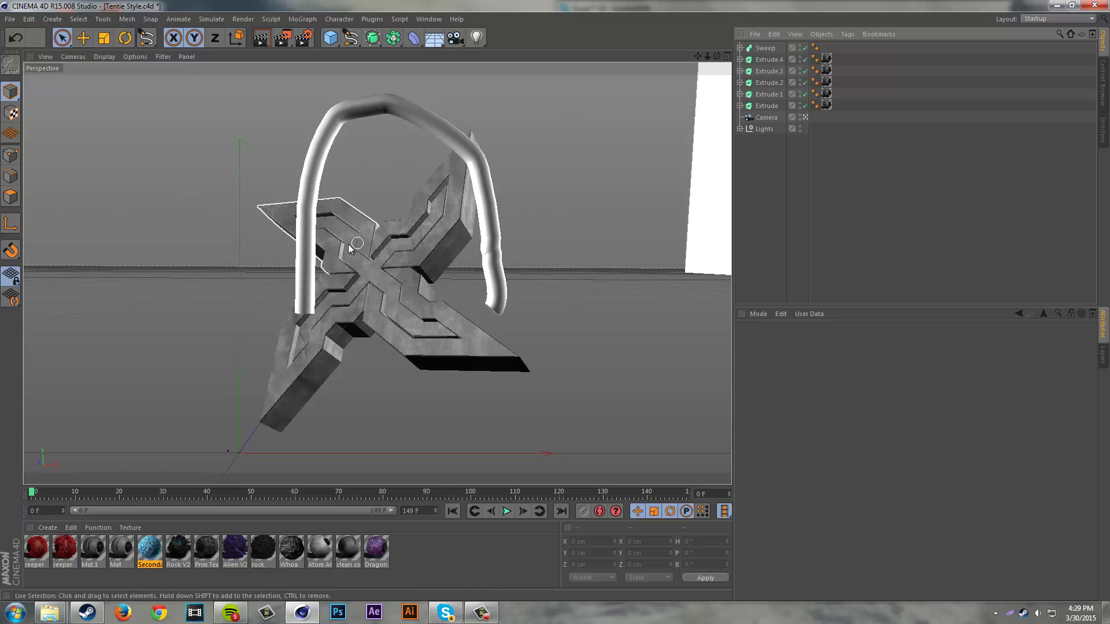
left_click(768, 51)
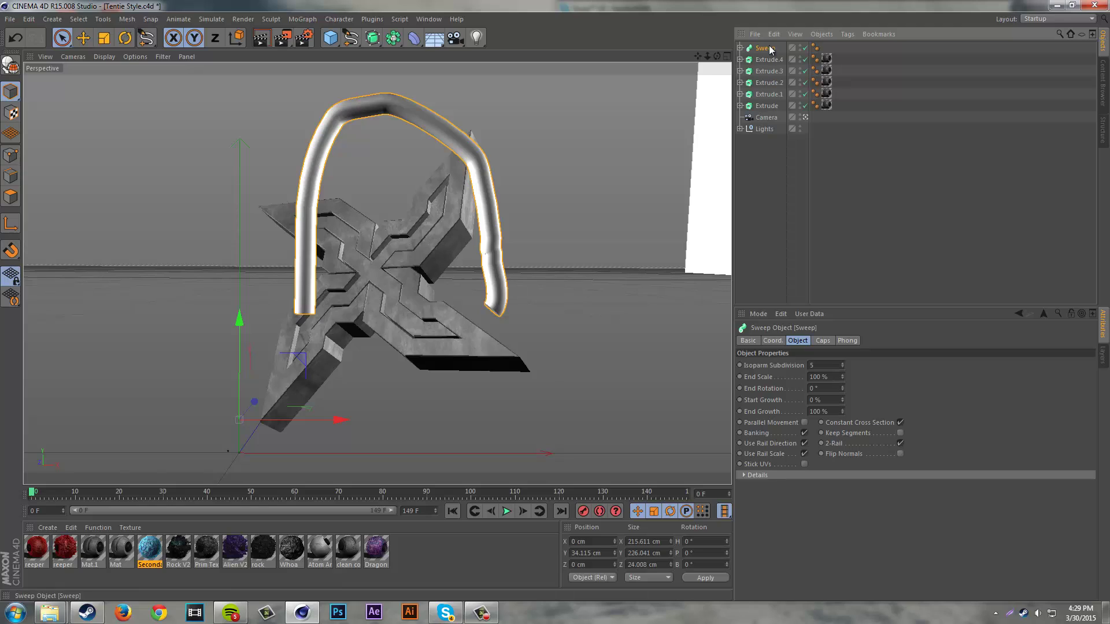
Expand the Sweep's Details and pull the Scale curve's end down to taper the tube
left_click(743, 476)
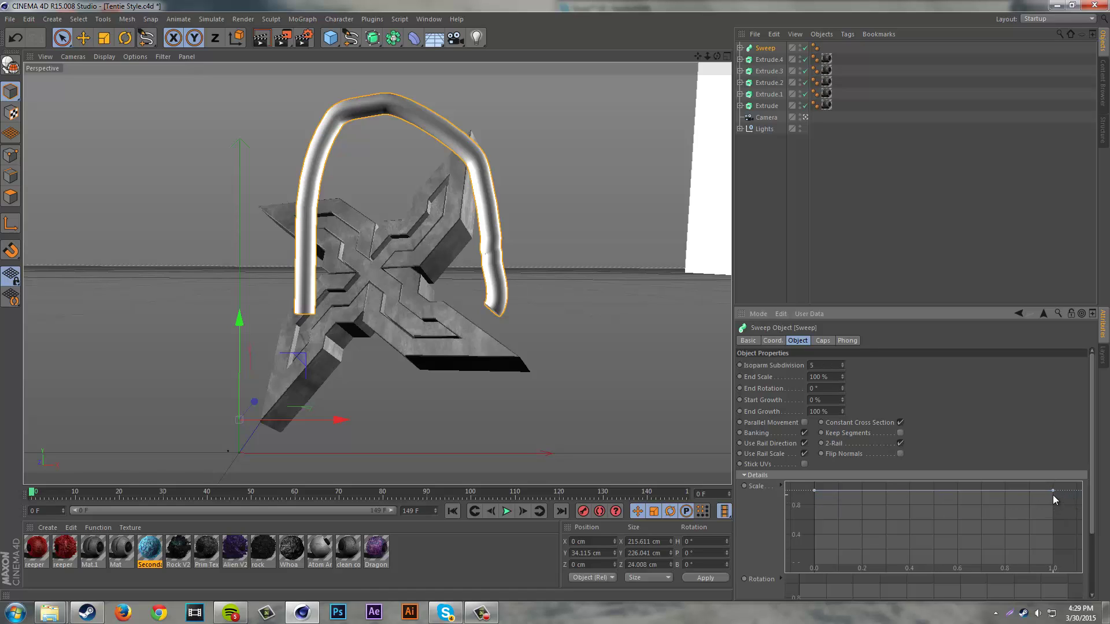
left_click_drag(1053, 492, 1046, 560)
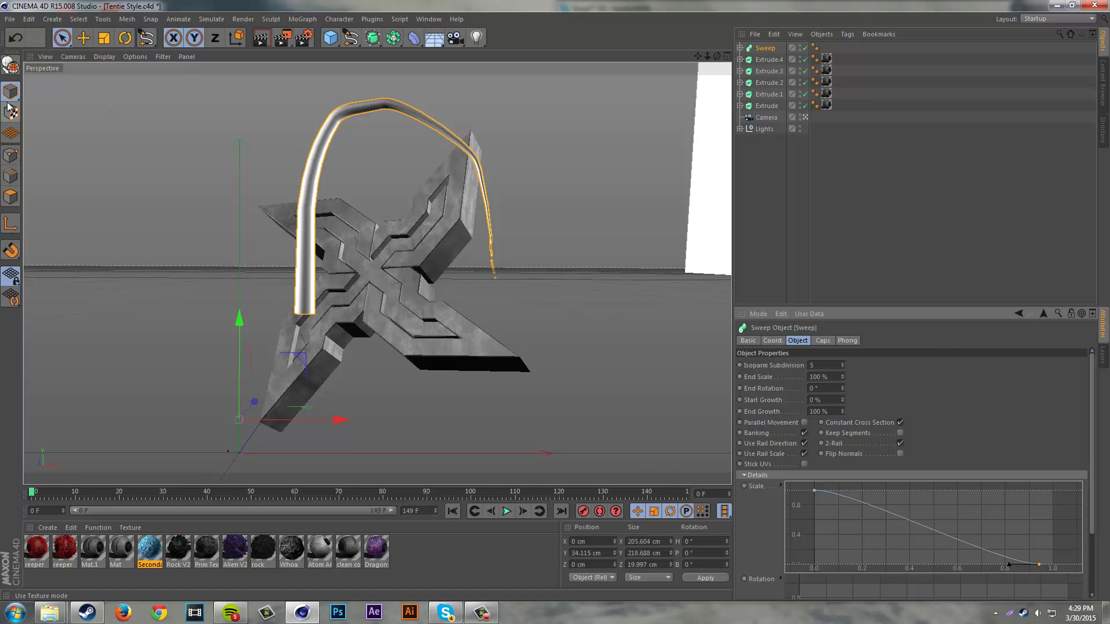
left_click(63, 39)
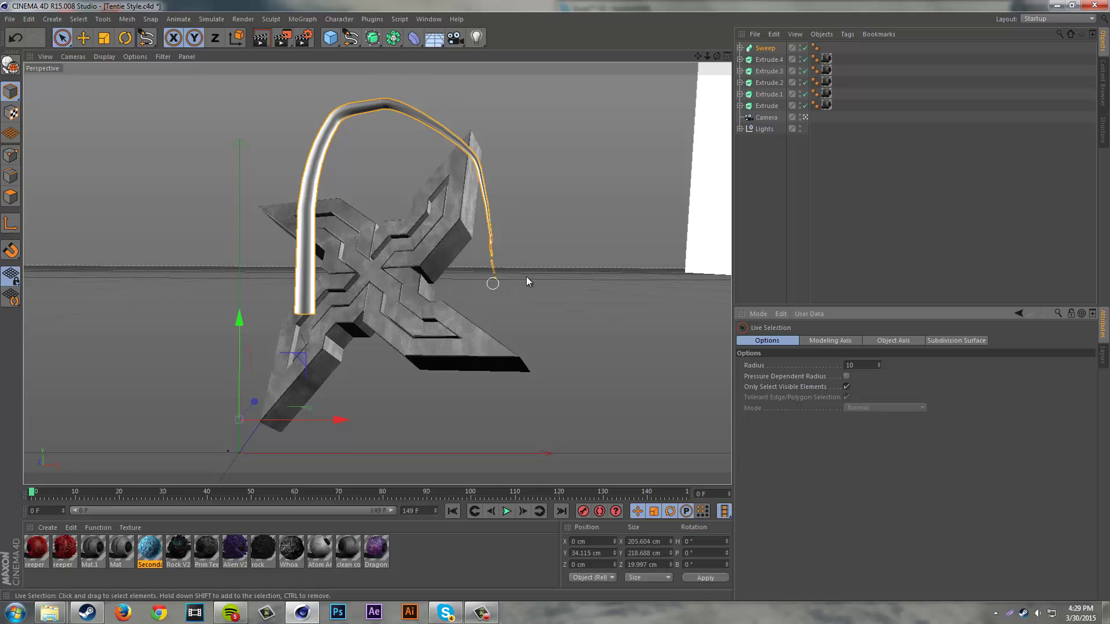
left_click_drag(526, 277, 550, 208, "alt")
key("ctrl+shift+z")
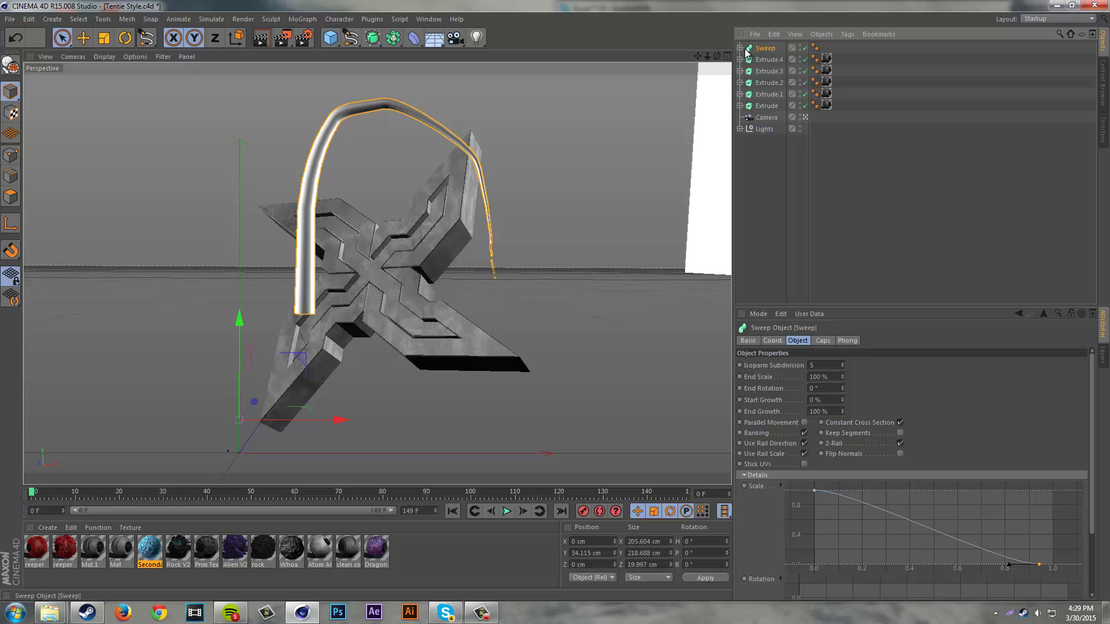
Set the Sweep's Circle radius, trying 20 and 50 before settling on 30 cm
left_click(741, 48)
left_click(769, 59)
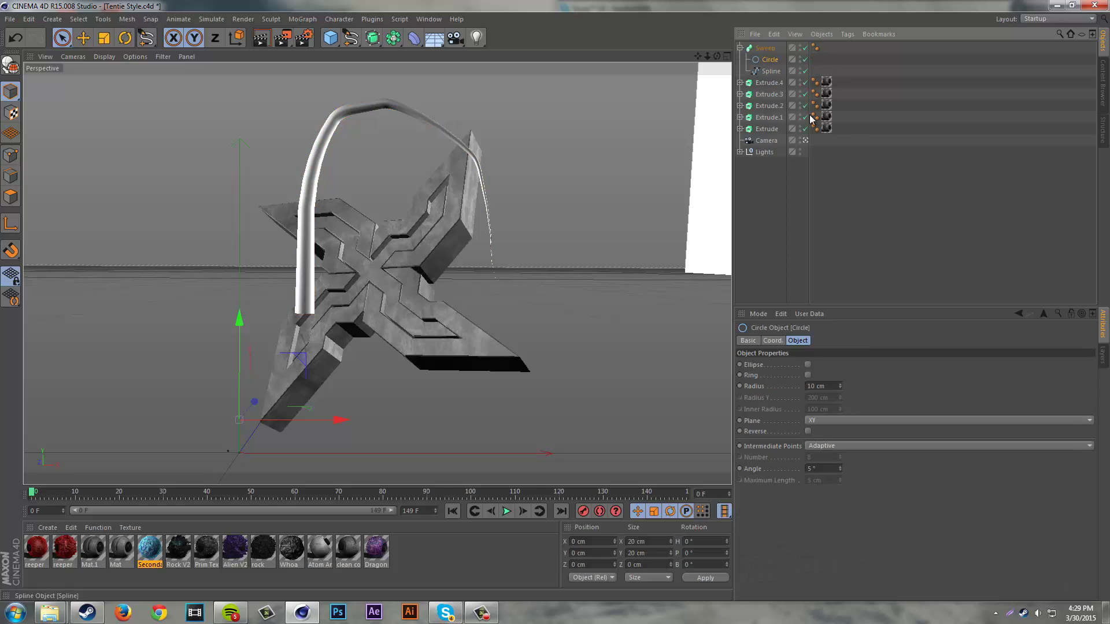
left_click(821, 387)
key("Return")
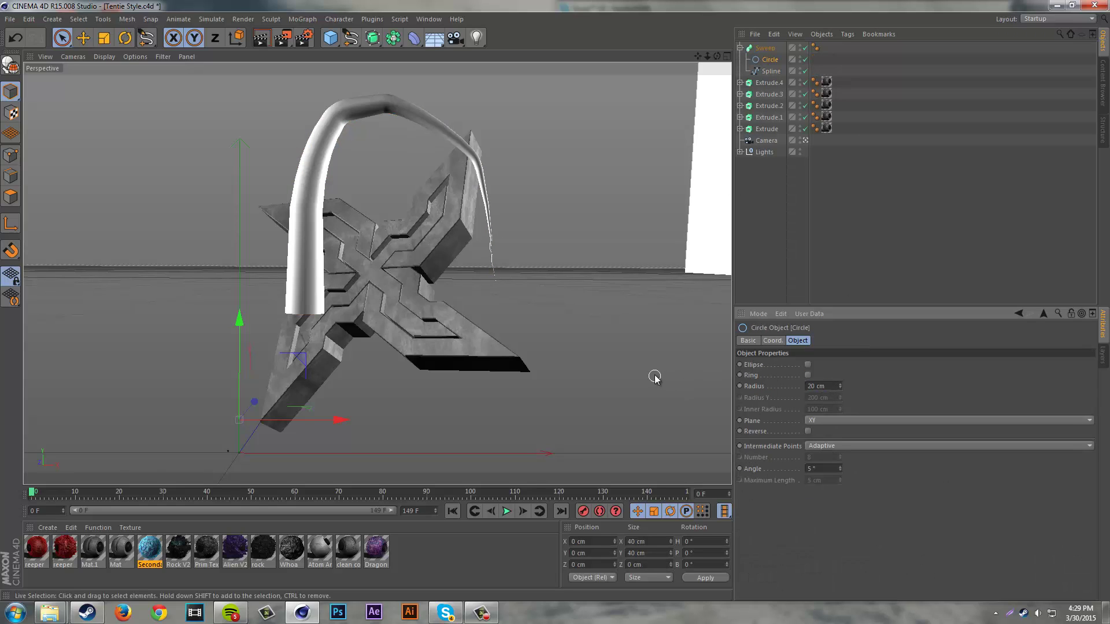
left_click(820, 386)
type("50")
key("Return")
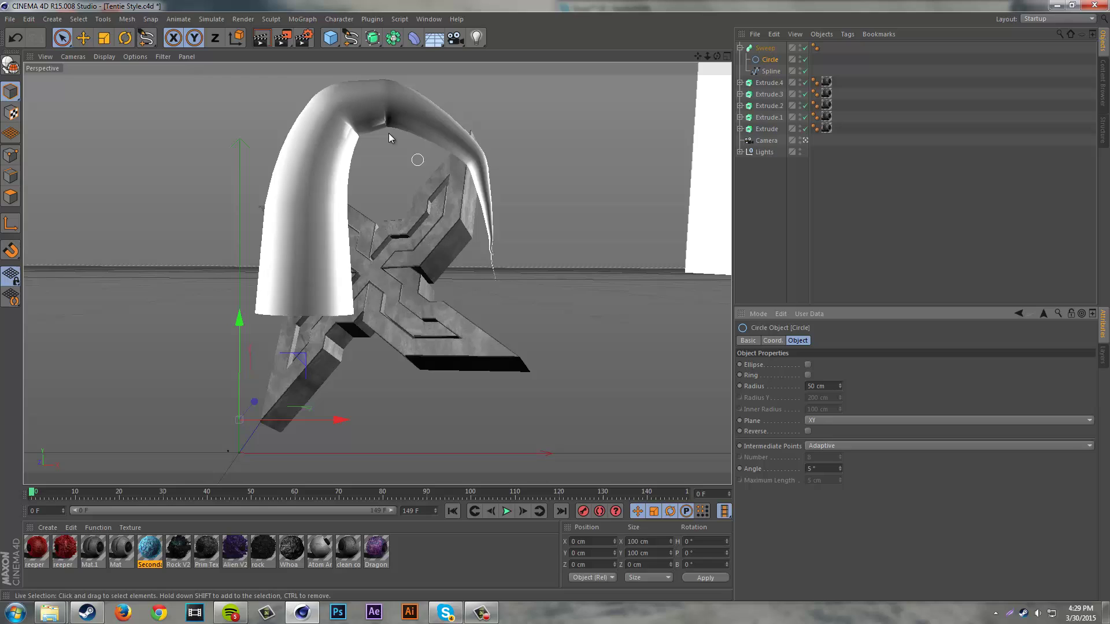
double_click(832, 384)
type("30")
key("Return")
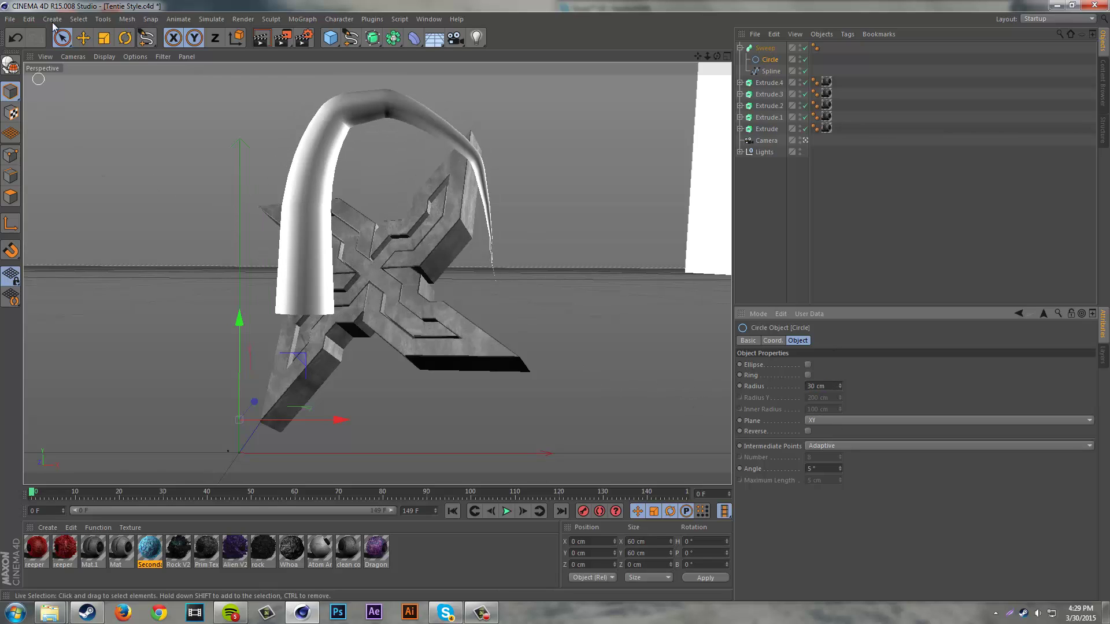
left_click(61, 37)
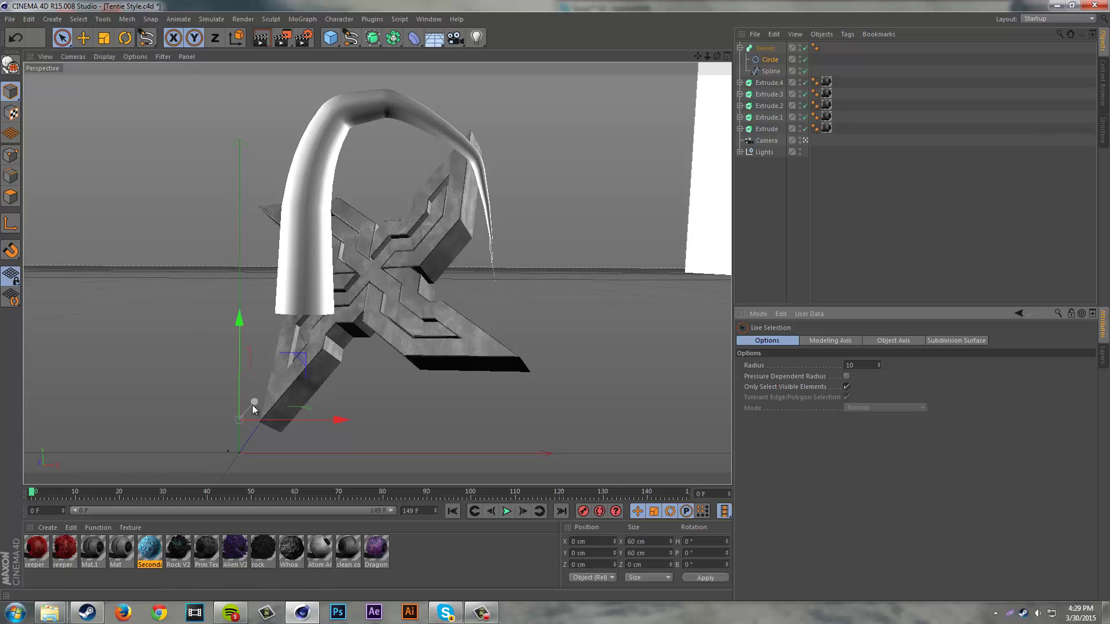
Enable axis editing and drag the Circle's axis up to about 211 cm and right to X 147 cm
key("ctrl+z")
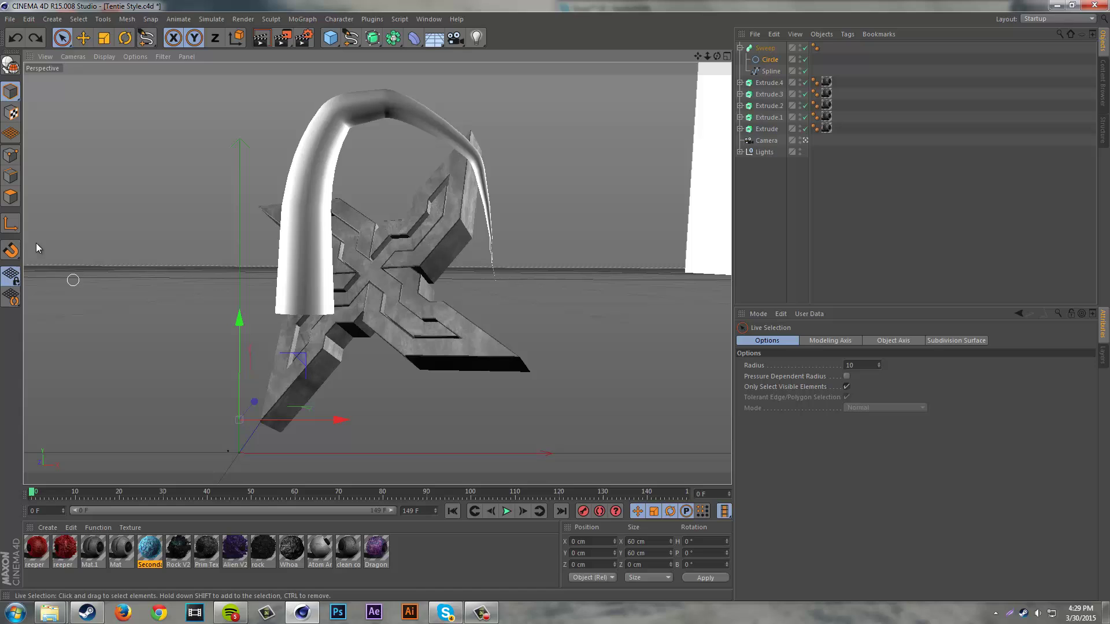
left_click(11, 224)
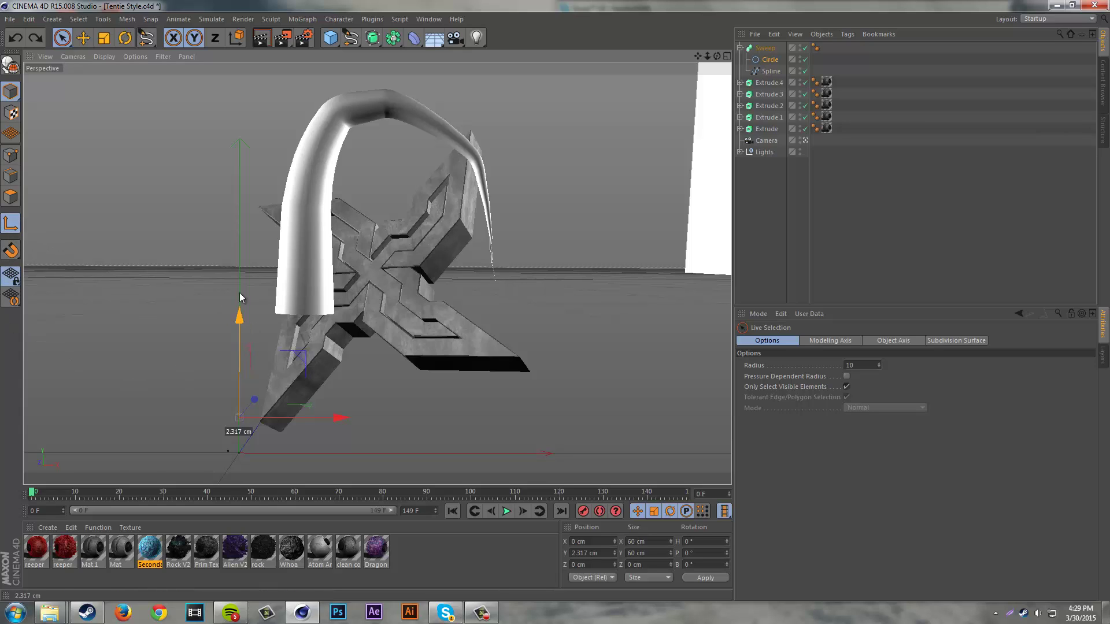
left_click_drag(246, 324, 271, 132)
key("ctrl+z")
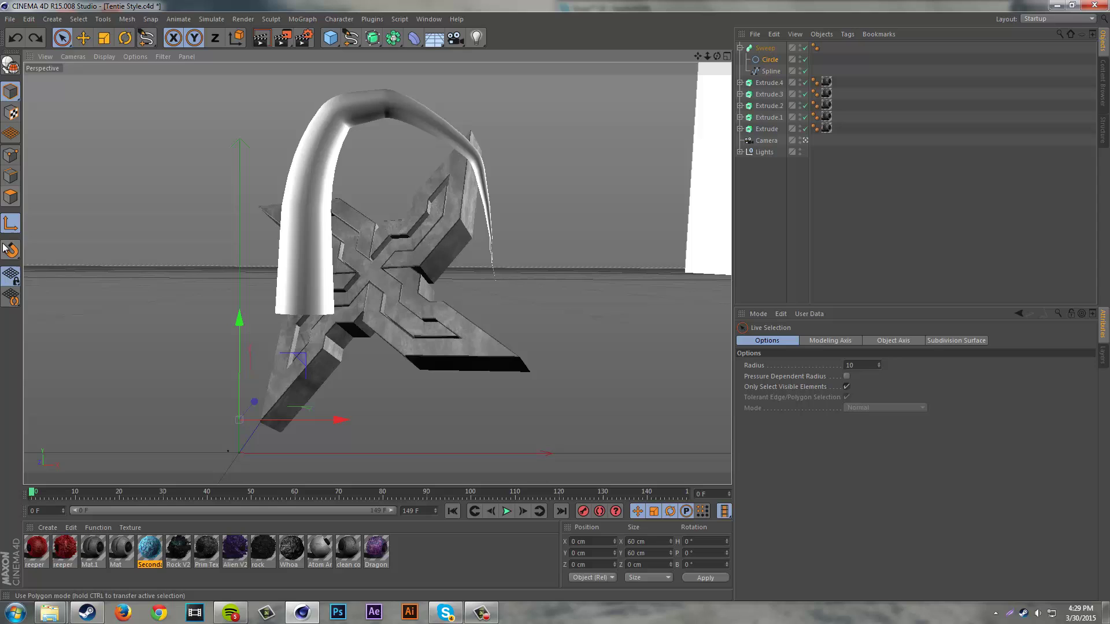
left_click_drag(239, 318, 283, 168)
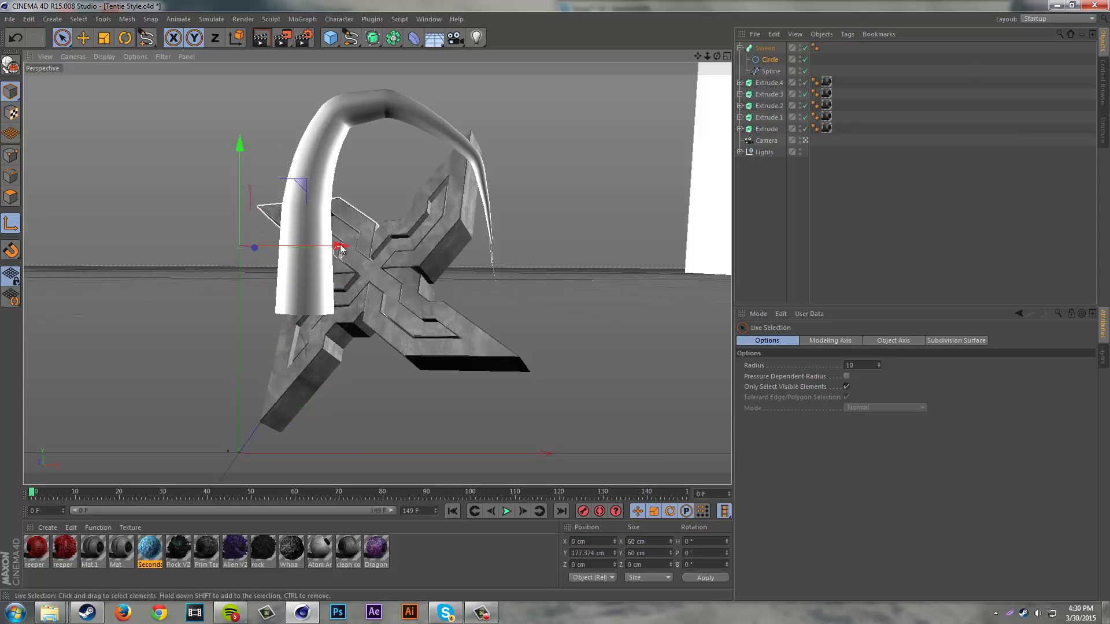
left_click_drag(340, 249, 493, 247)
left_click_drag(392, 142, 392, 113)
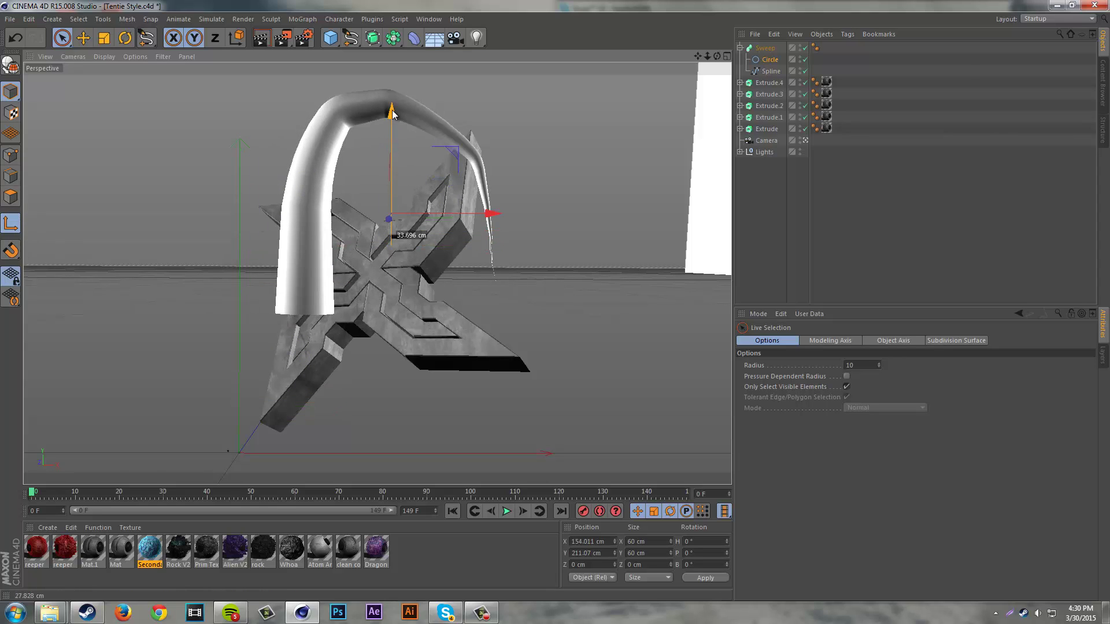
left_click_drag(494, 217, 503, 218)
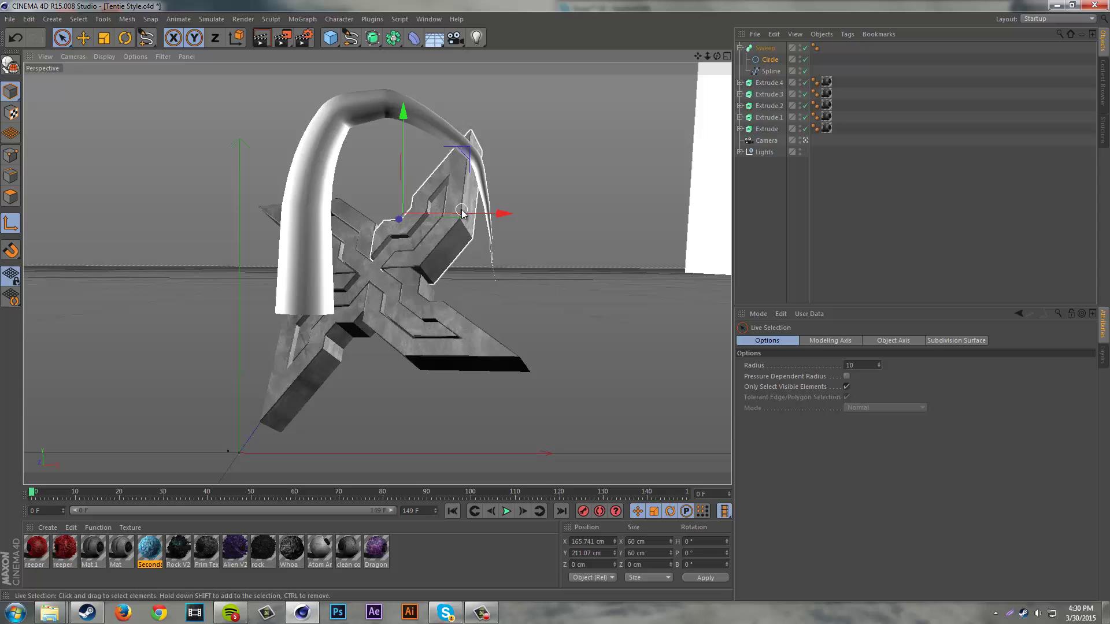
Switch to the Top view to check the relocated axis
key("F2")
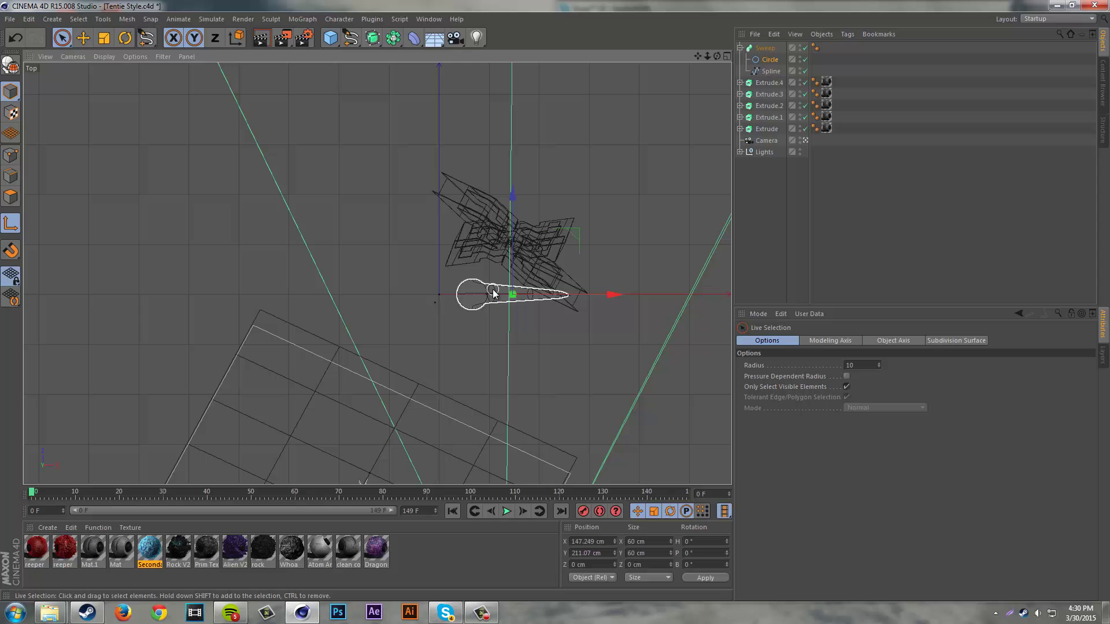
key("F1")
key("F2")
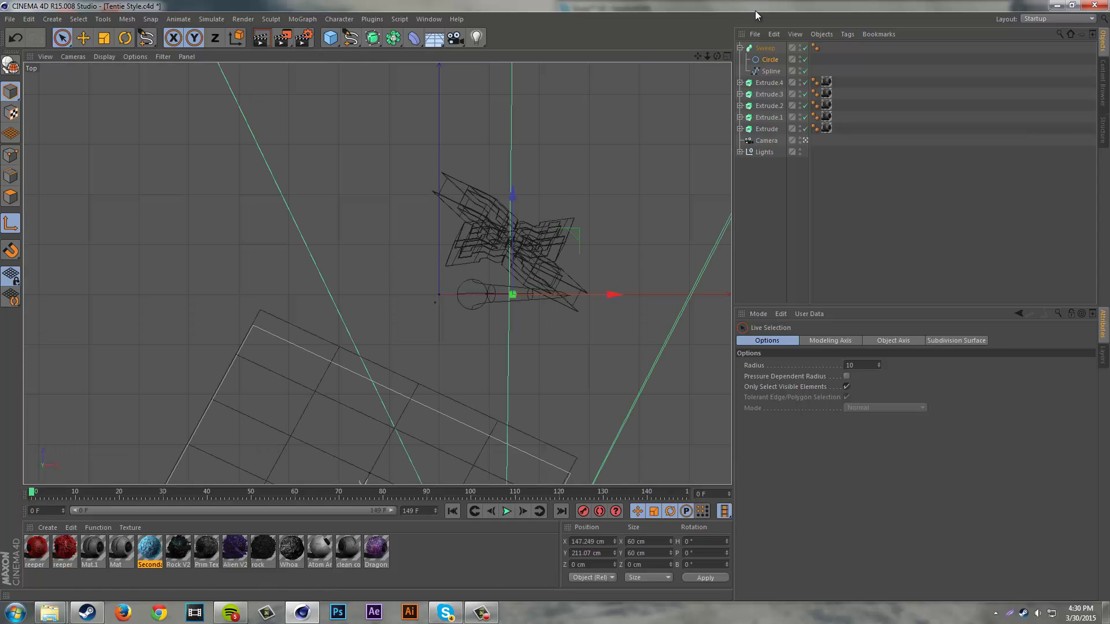
Maximise the Perspective view and select the Sweep object
left_click(726, 58)
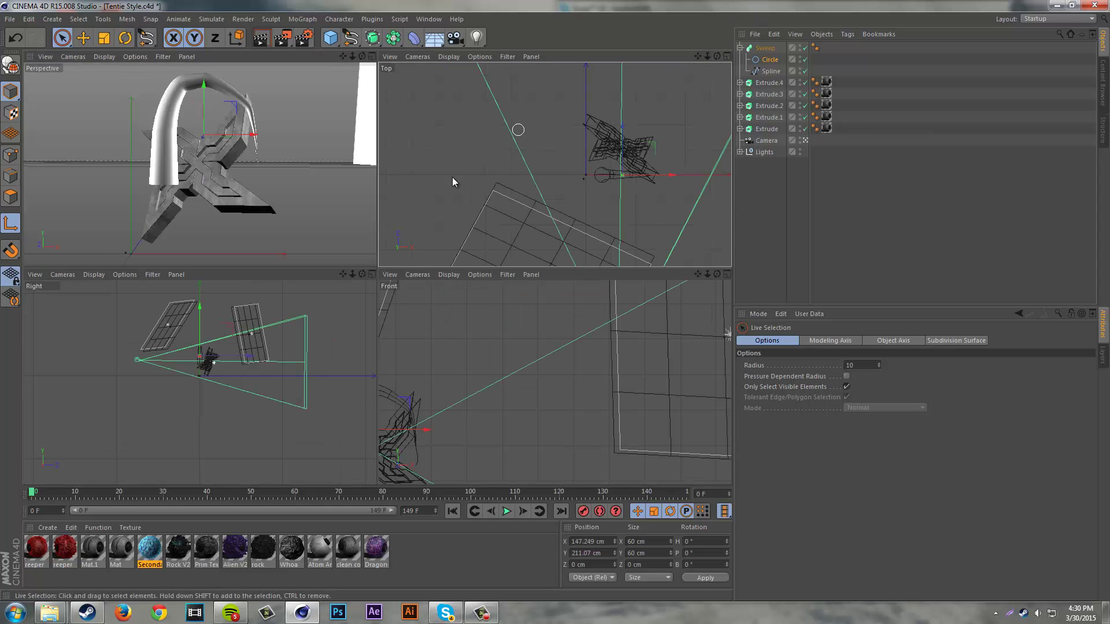
middle_click(122, 131)
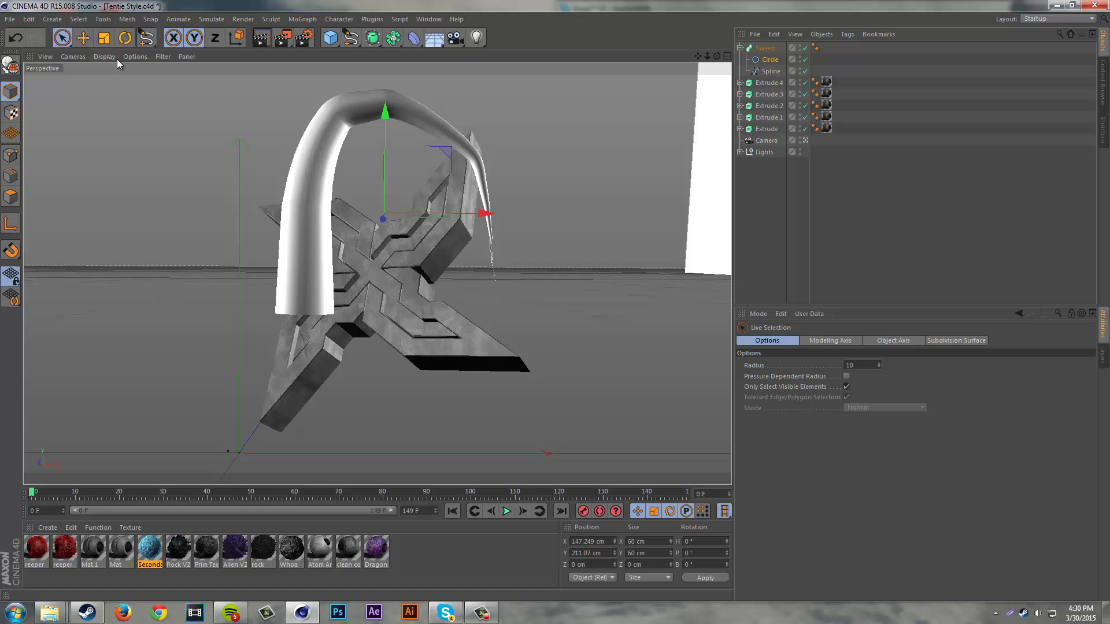
key("t")
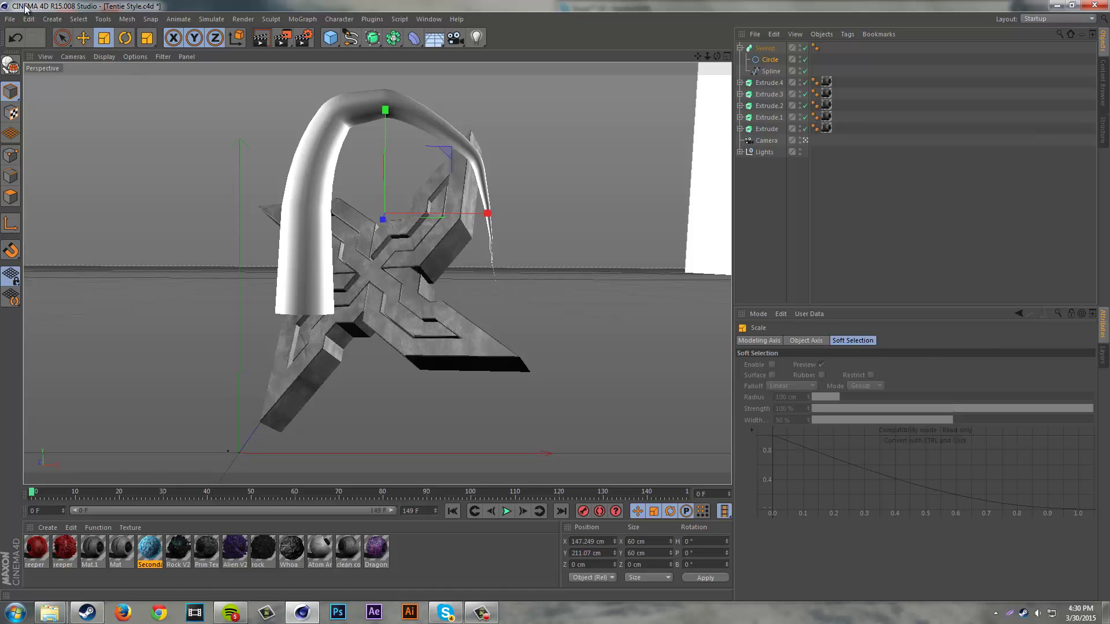
left_click(43, 83)
key("9")
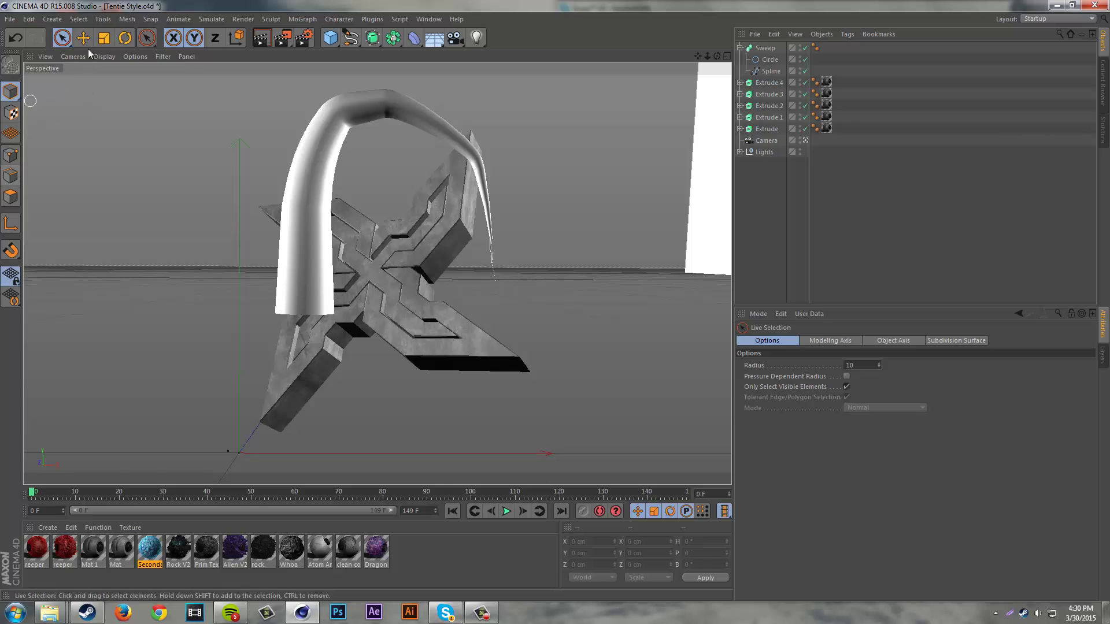
left_click(126, 39)
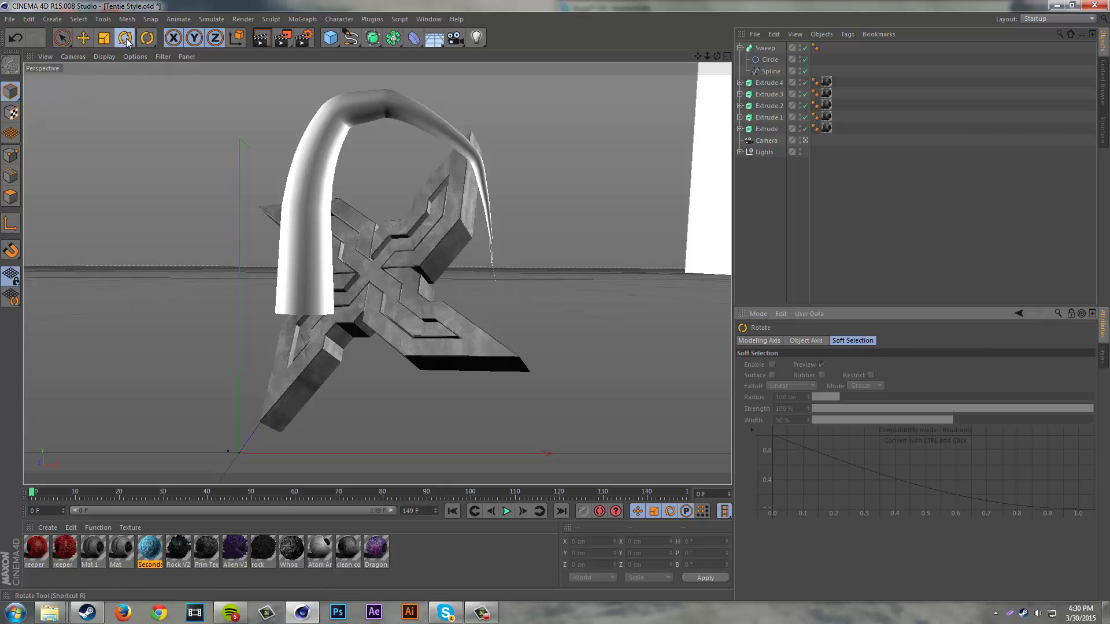
left_click(326, 138)
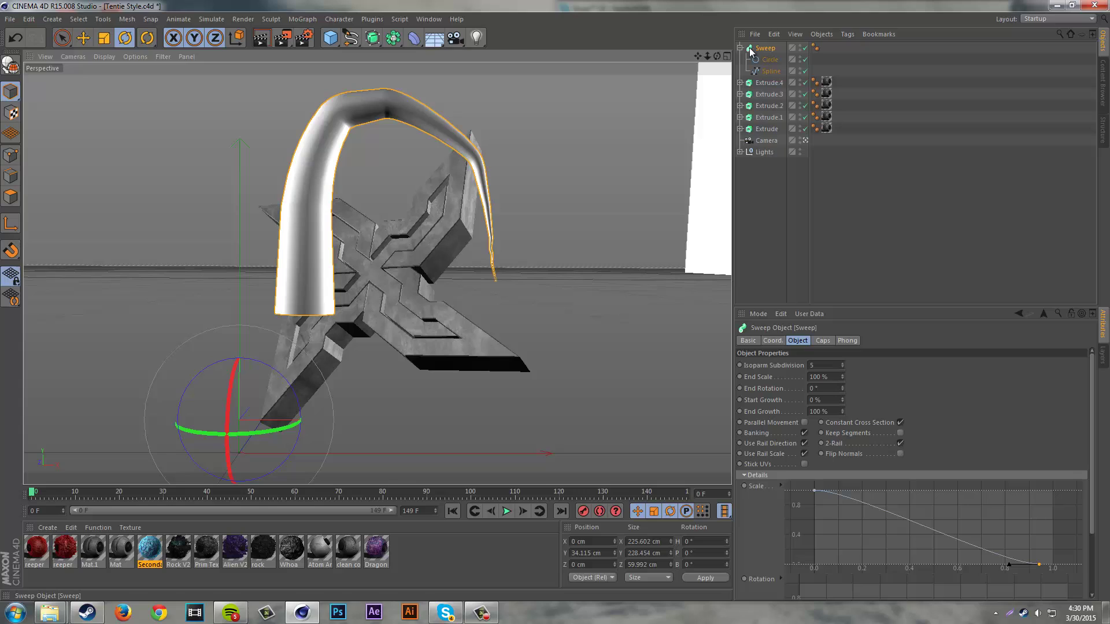
Move the Sweep's pivot up and right to about X 160.95 cm, Y 250.082 cm
left_click(12, 224)
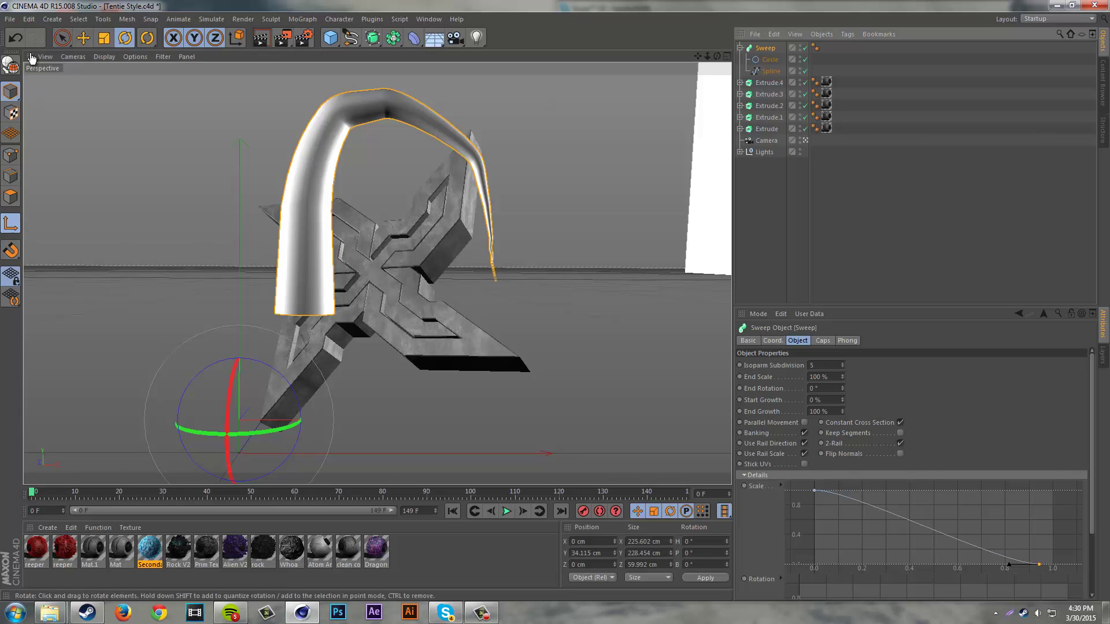
key("space")
left_click_drag(239, 317, 241, 95)
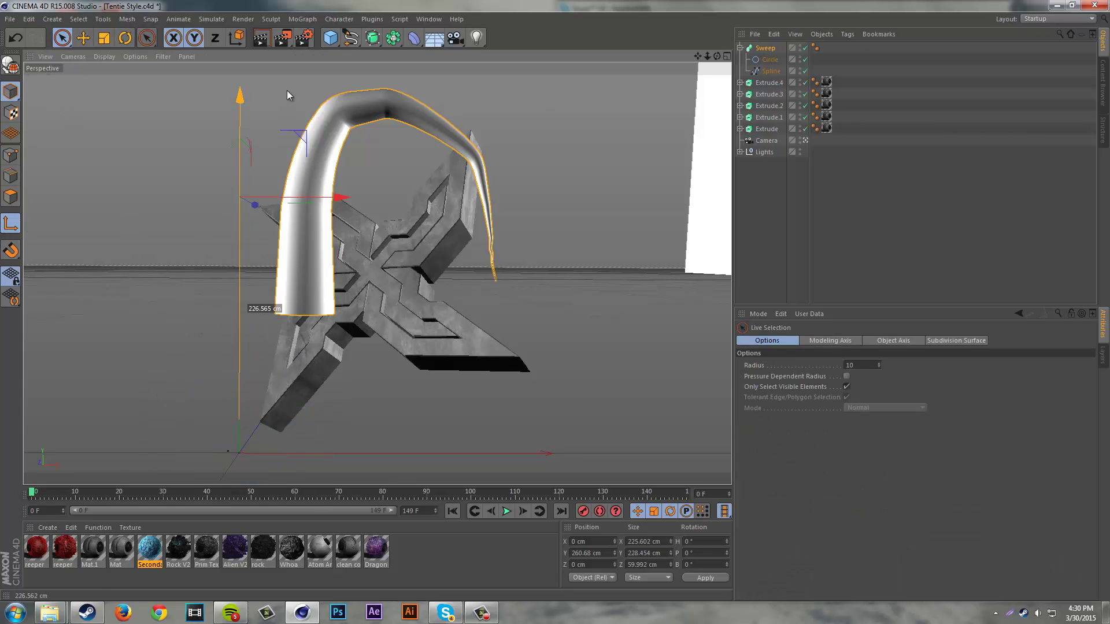
key("F2")
left_click_drag(540, 286, 626, 292)
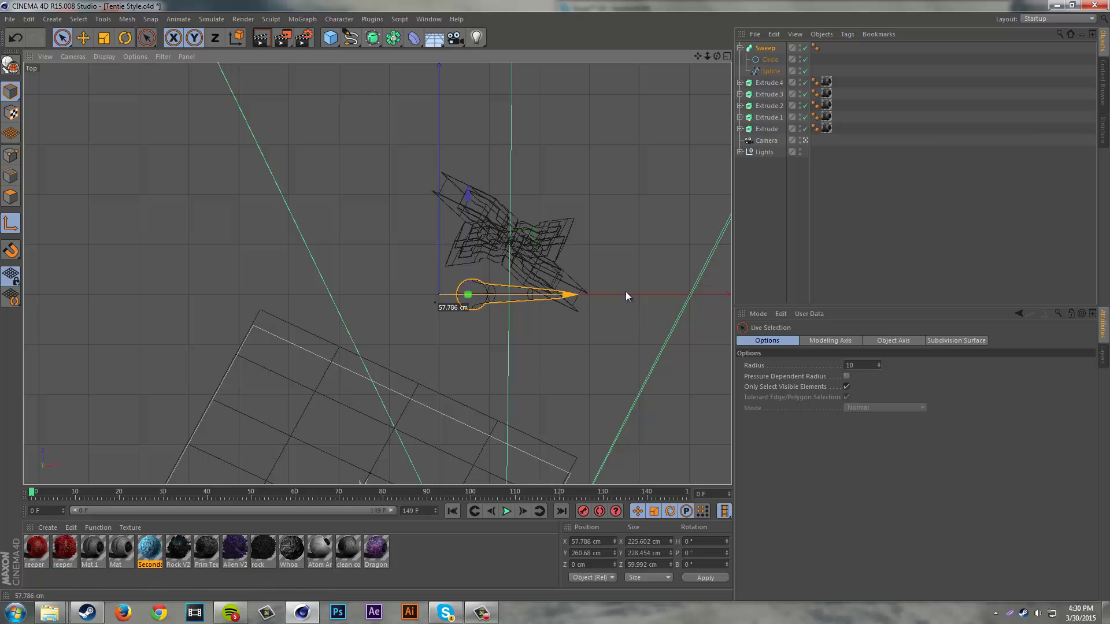
key("F1")
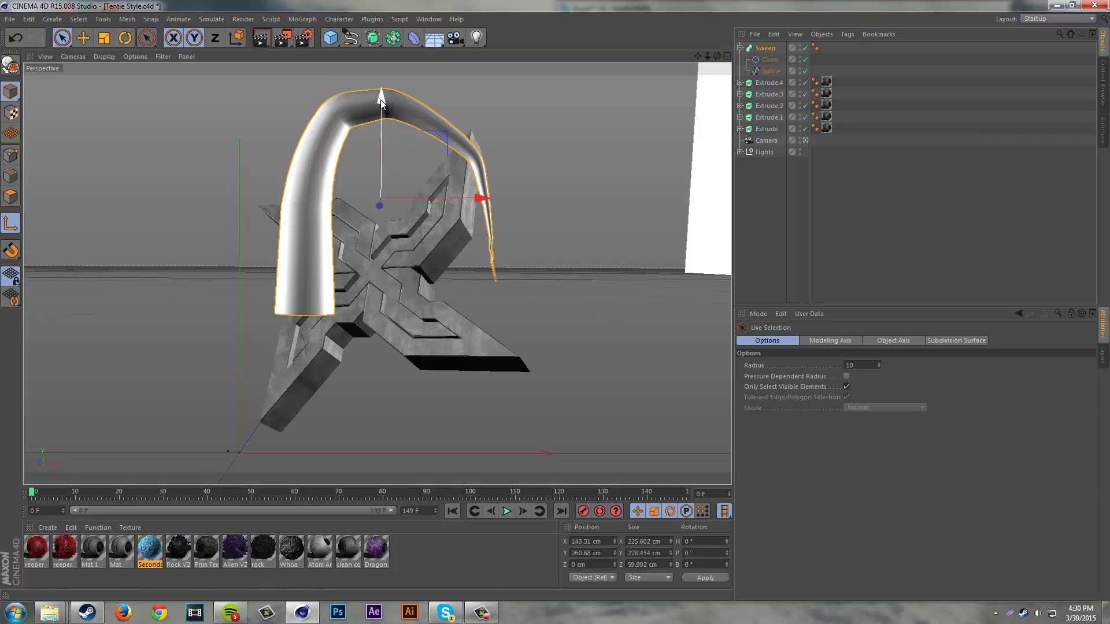
left_click_drag(492, 210, 506, 210)
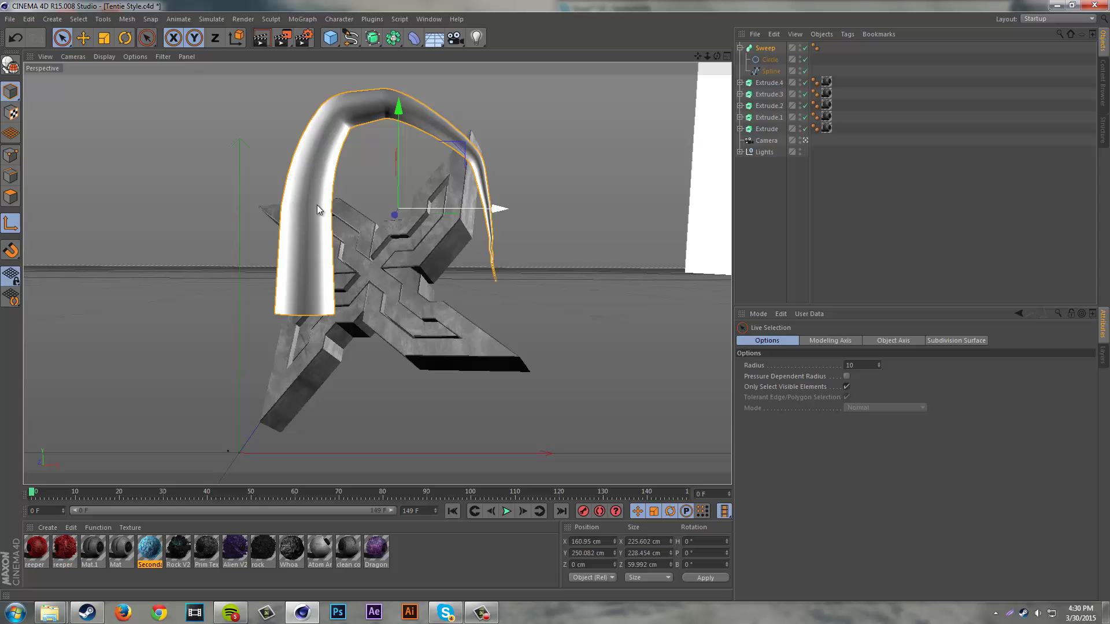
Pitch the Sweep so the arch lies horizontal, undoing the wrong rotations
left_click(14, 227)
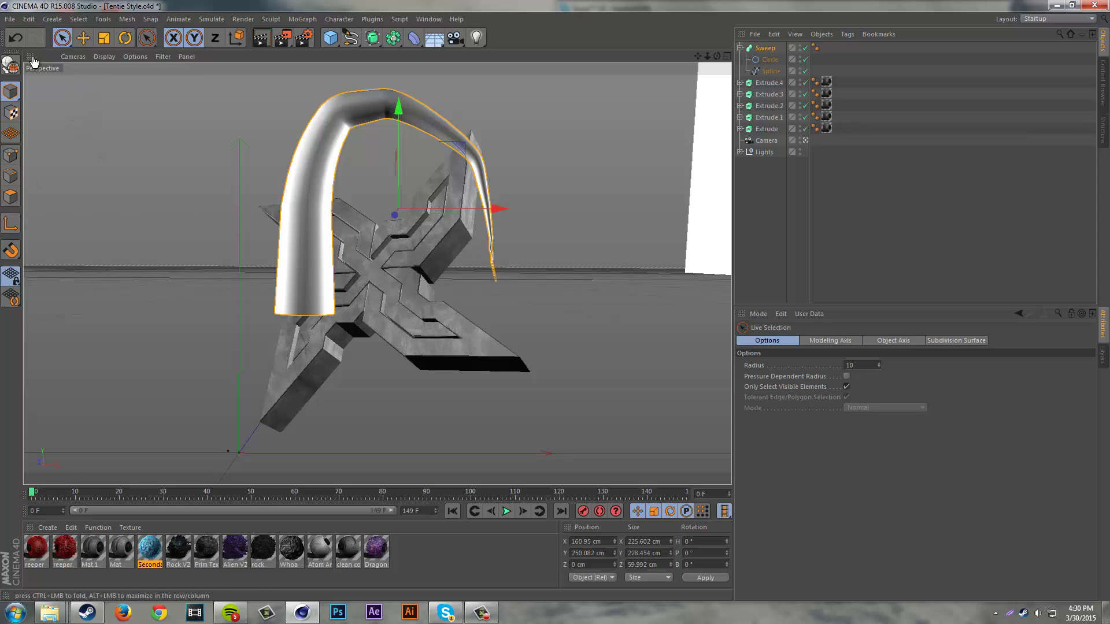
left_click(123, 37)
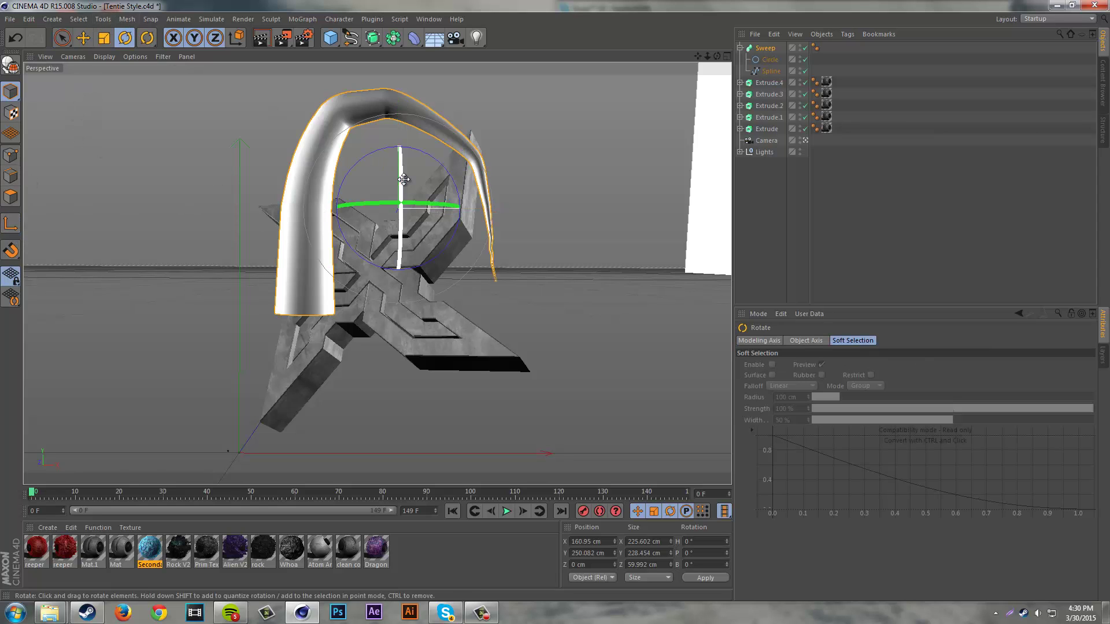
left_click_drag(457, 191, 449, 117)
left_click_drag(341, 215, 221, 210)
key("ctrl+z")
key("ctrl+z")
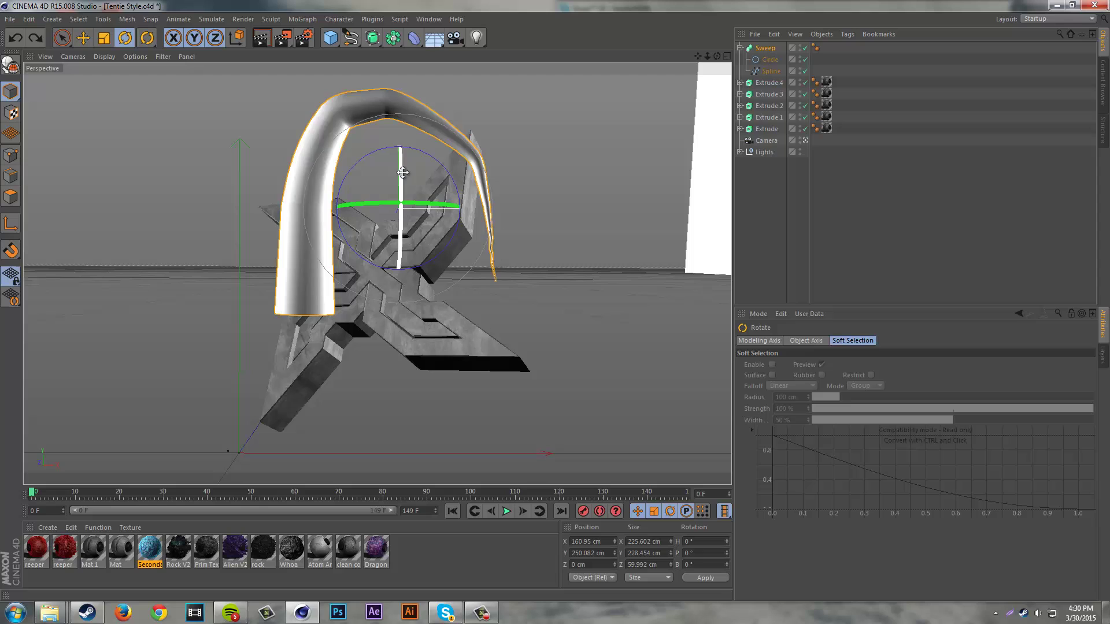
left_click_drag(454, 185, 272, 211)
Move the tube down and left to the shuriken centre and tilt it about 26°
left_click(62, 38)
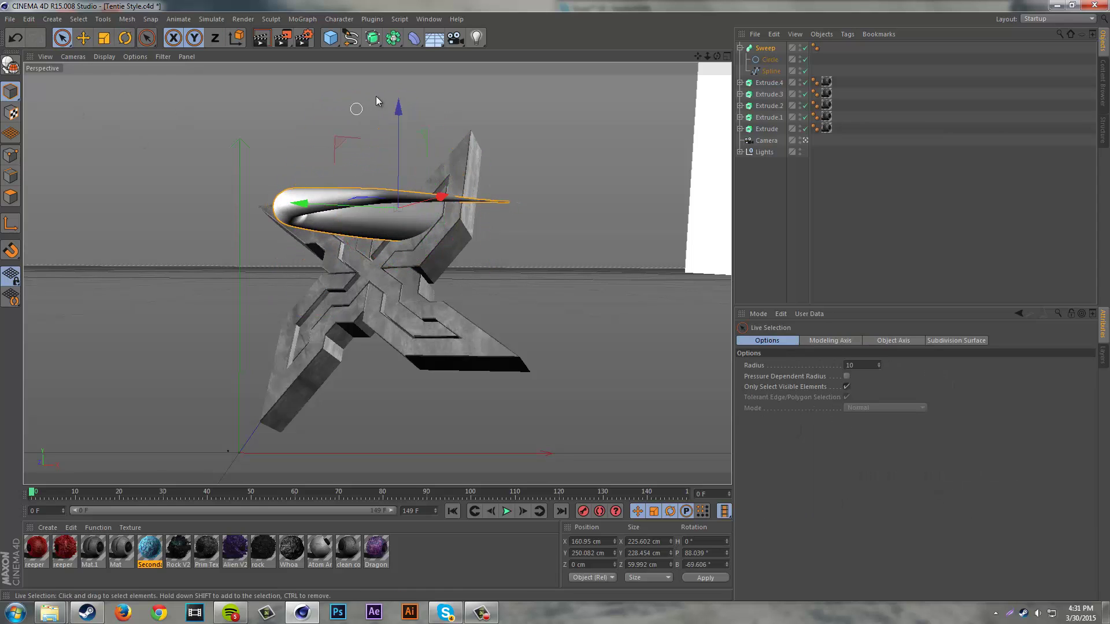
left_click_drag(397, 110, 387, 172)
left_click_drag(431, 272, 388, 277)
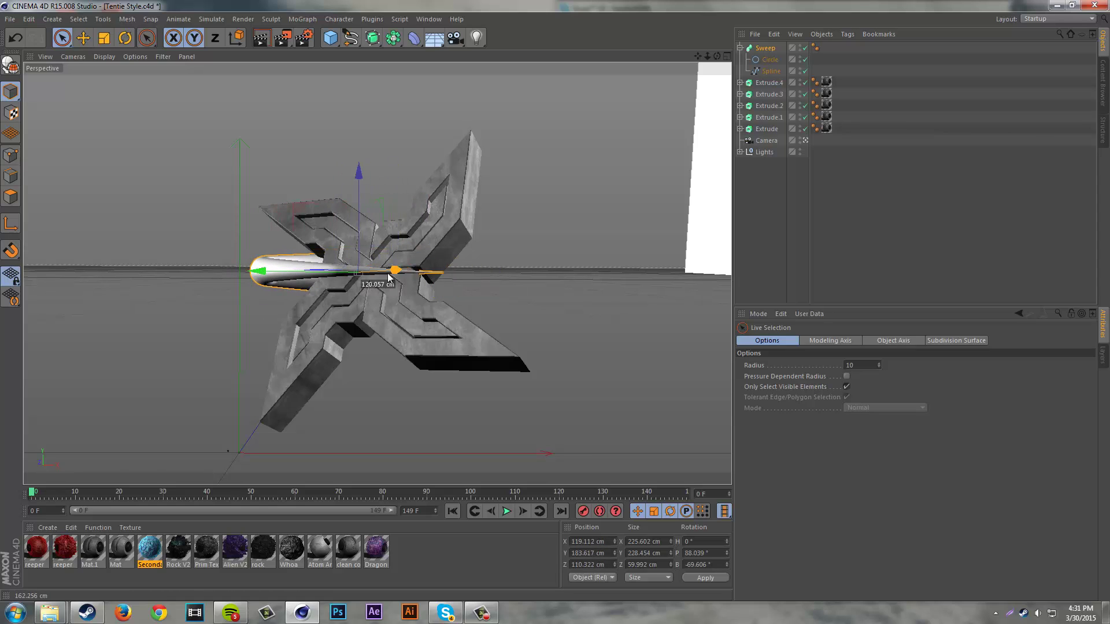
left_click(282, 274)
left_click(125, 38)
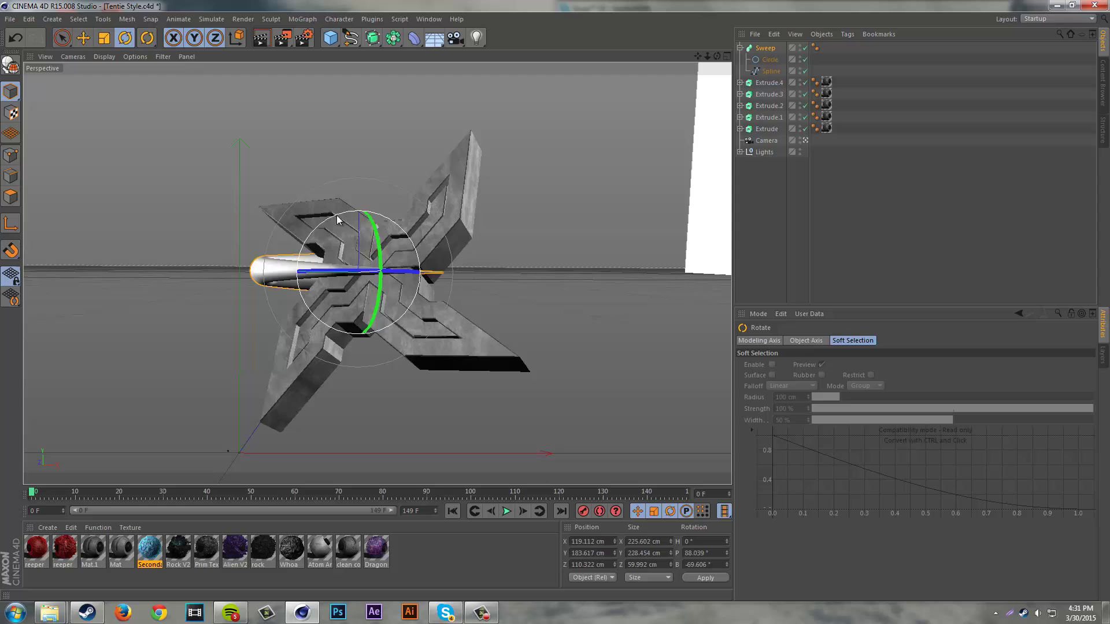
left_click_drag(341, 219, 284, 213)
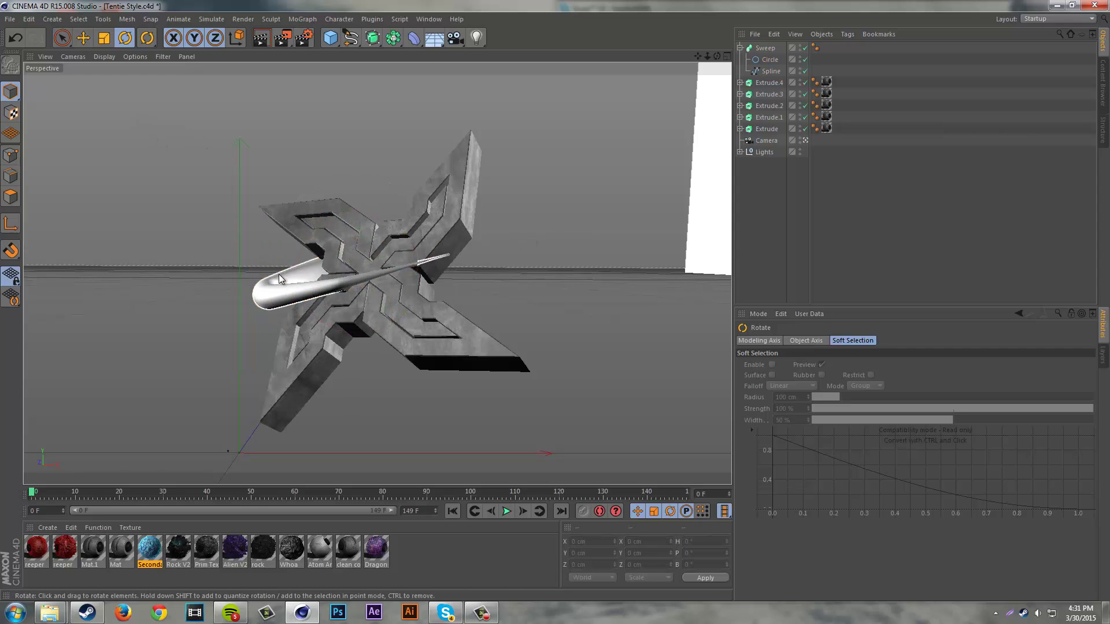
Set the Sweep's Circle profile radius to 2 cm
left_click(765, 48)
left_click(769, 60)
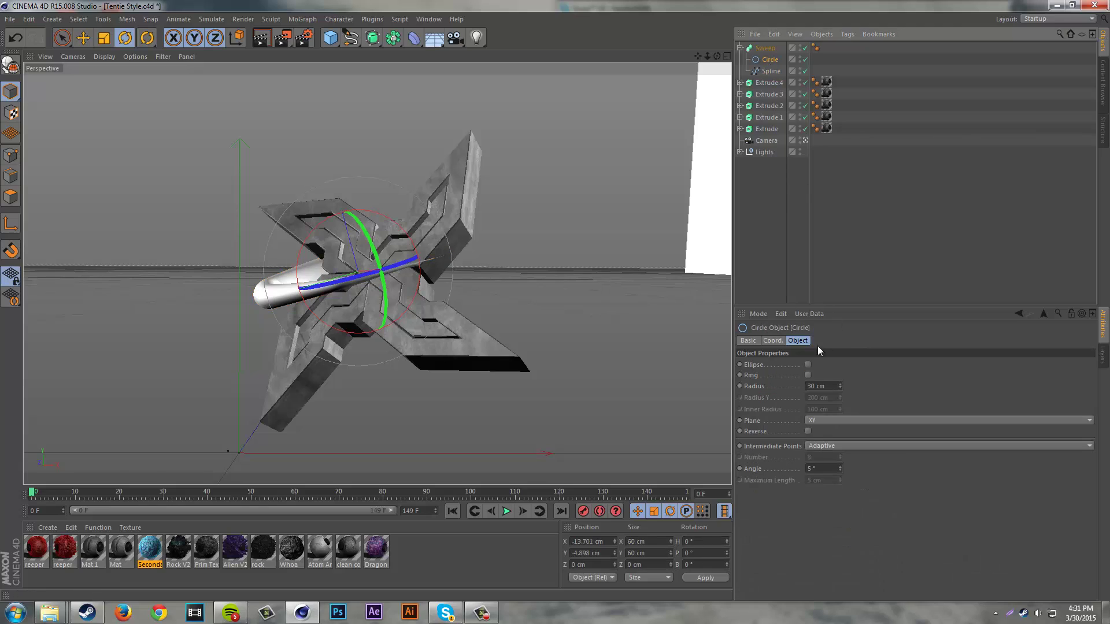
left_click(834, 385)
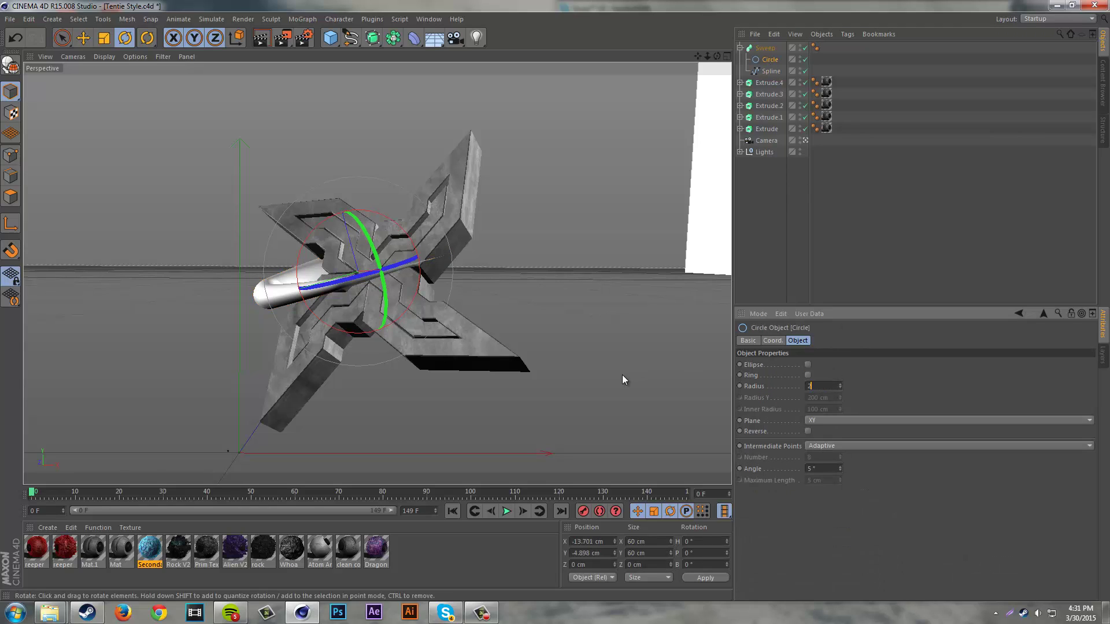
type("2")
key("Return")
Rotate the tentacle about -31° and nudge its position slightly
left_click(541, 290)
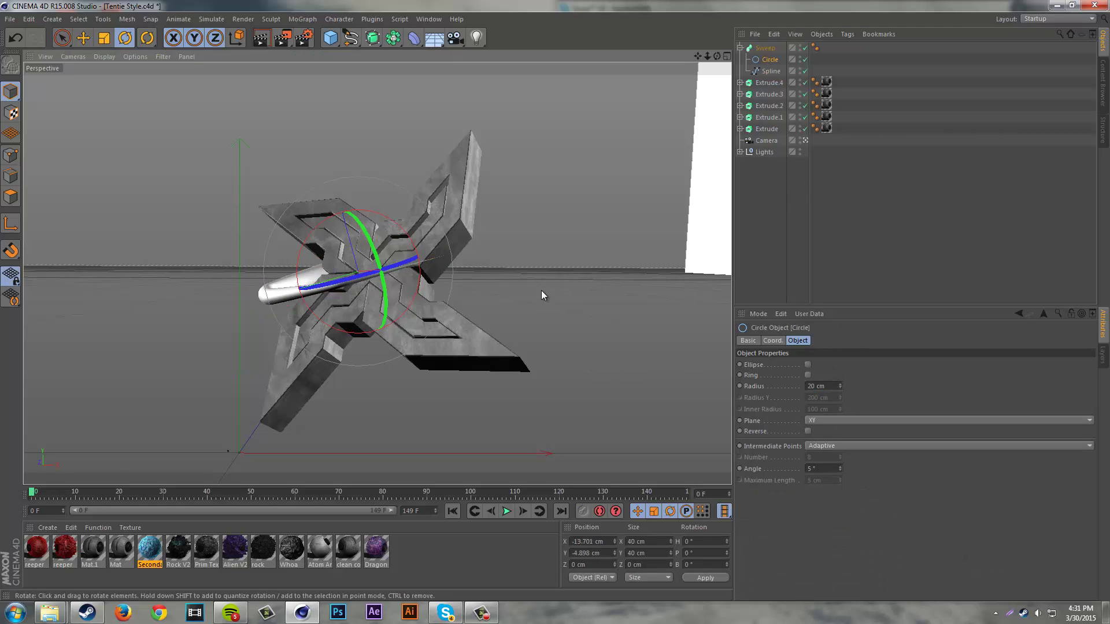
left_click(289, 291)
left_click_drag(289, 291, 313, 294)
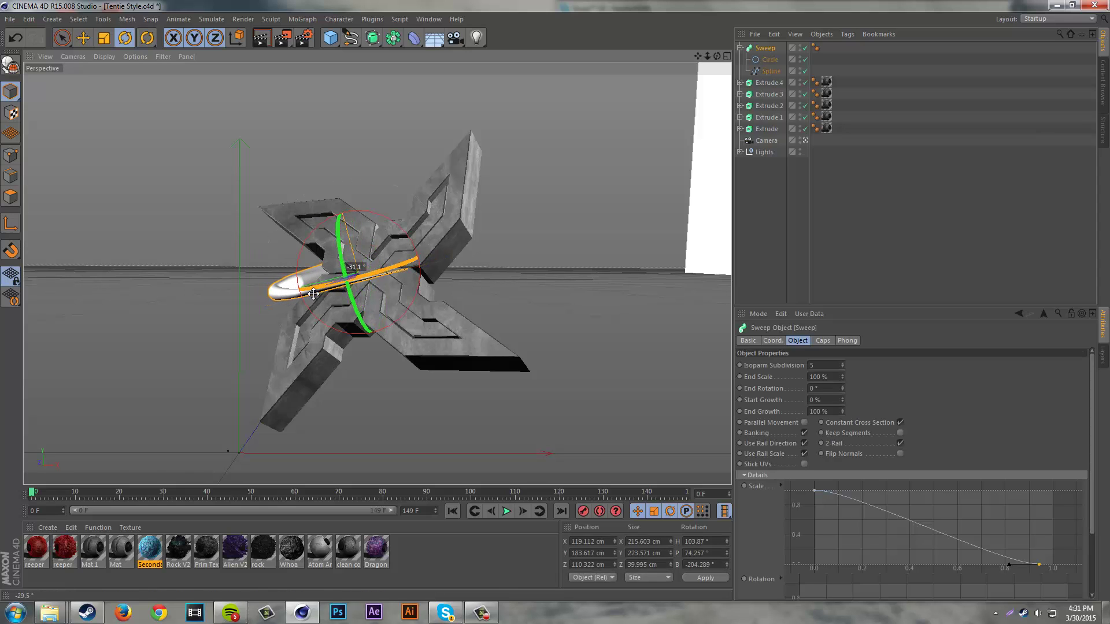
left_click(569, 291)
left_click(292, 289)
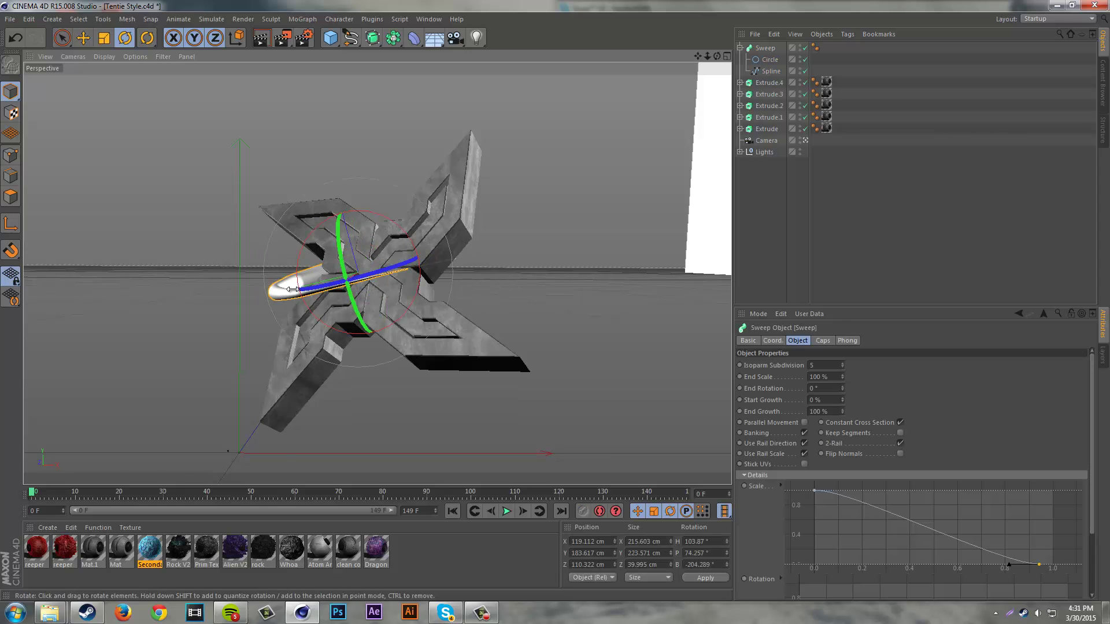
left_click(590, 300)
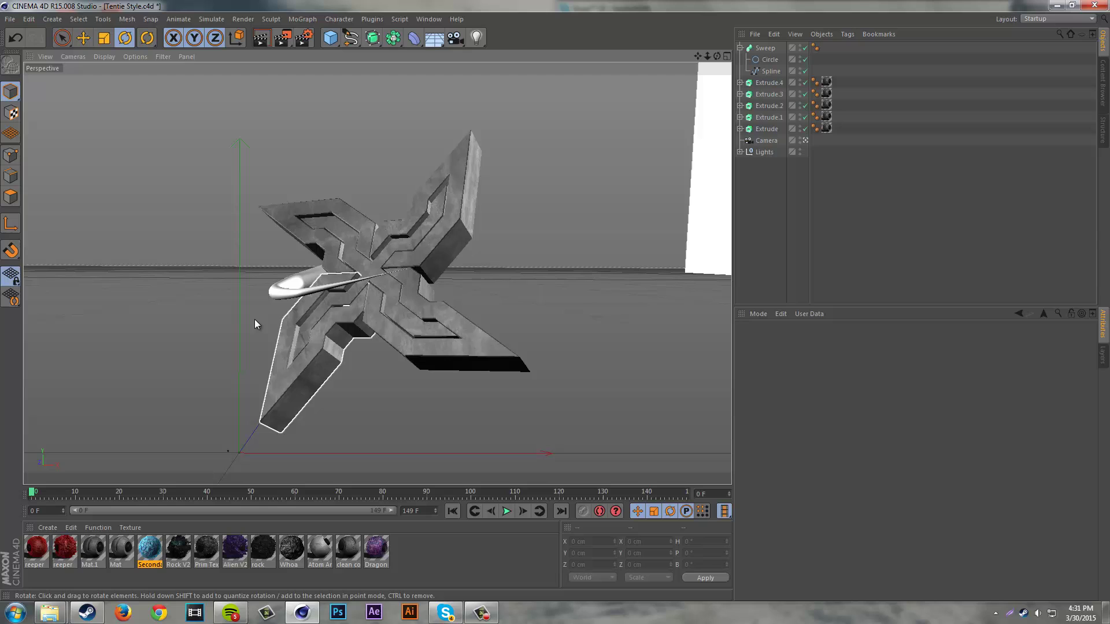
left_click(323, 267)
left_click(63, 39)
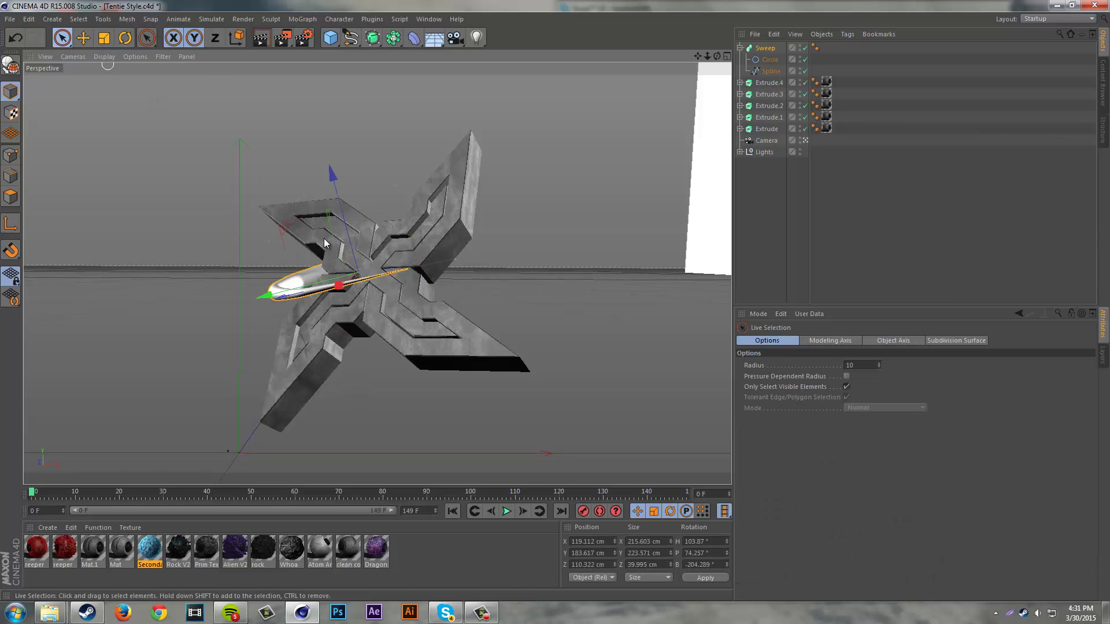
left_click_drag(341, 287, 347, 286)
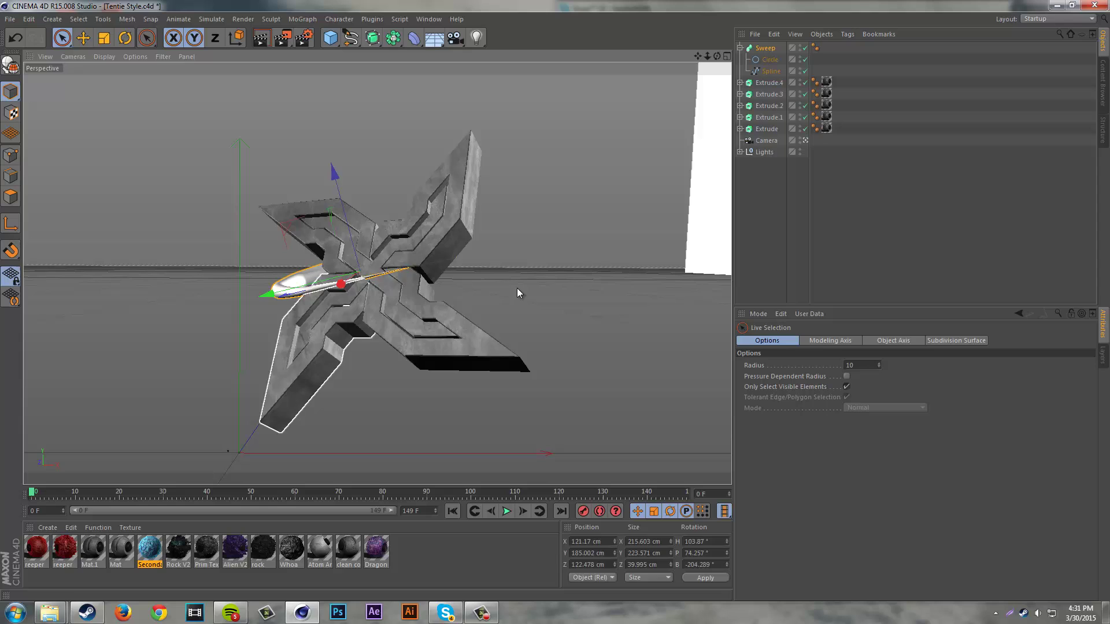
Duplicate the tentacle as Sweep.1, shift the copy up-right and spin it around
left_click(305, 282)
key("ctrl+c")
key("ctrl+v")
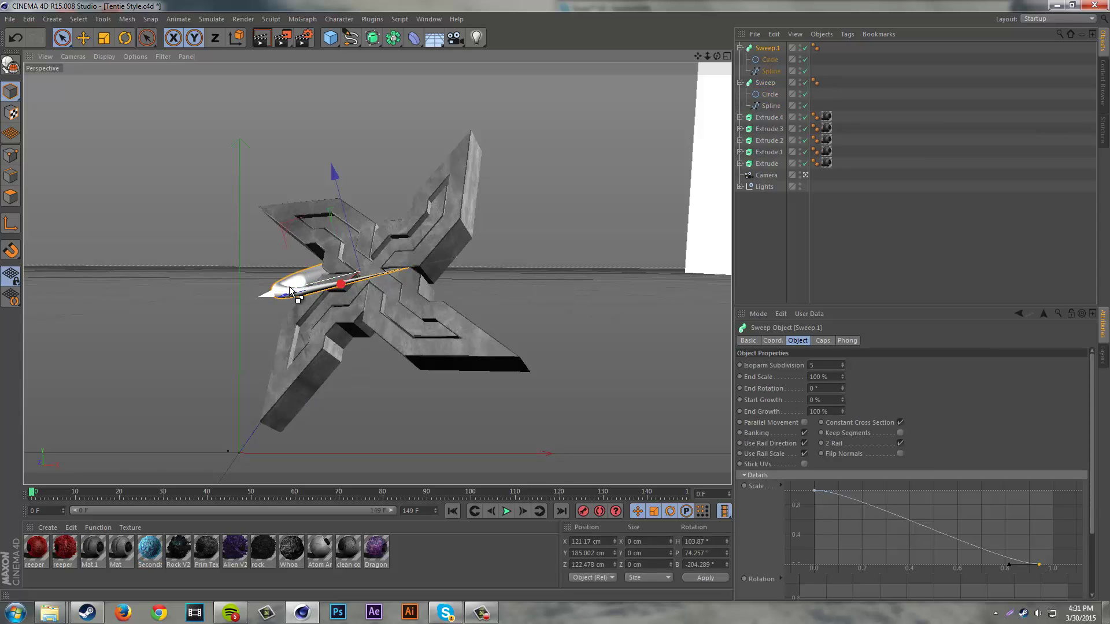
left_click_drag(270, 295, 393, 278)
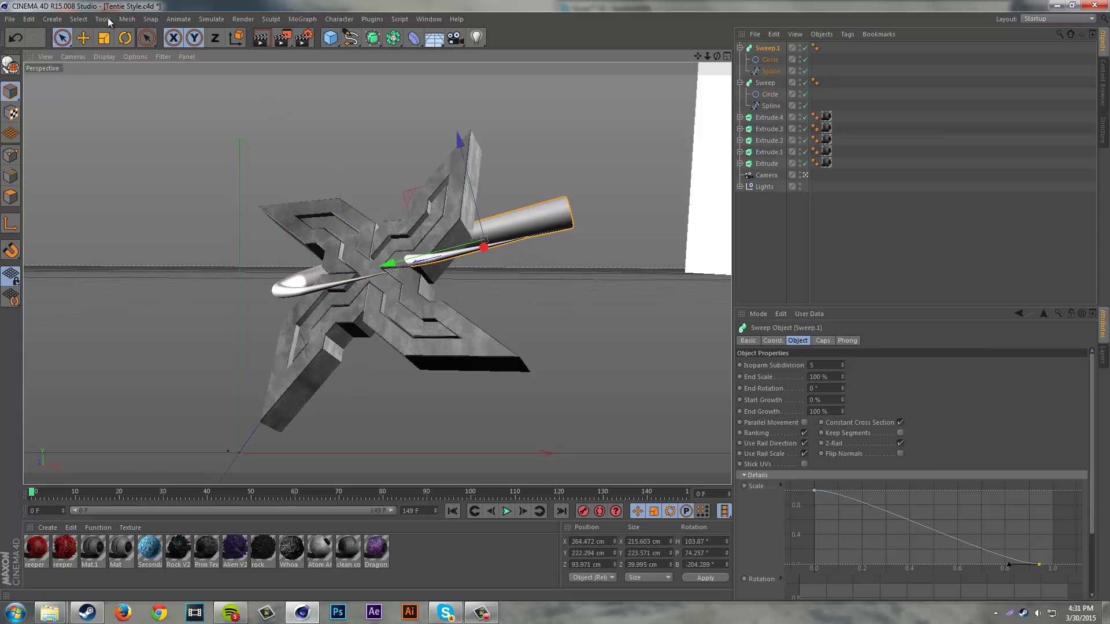
left_click(125, 38)
left_click_drag(530, 185, 471, 321)
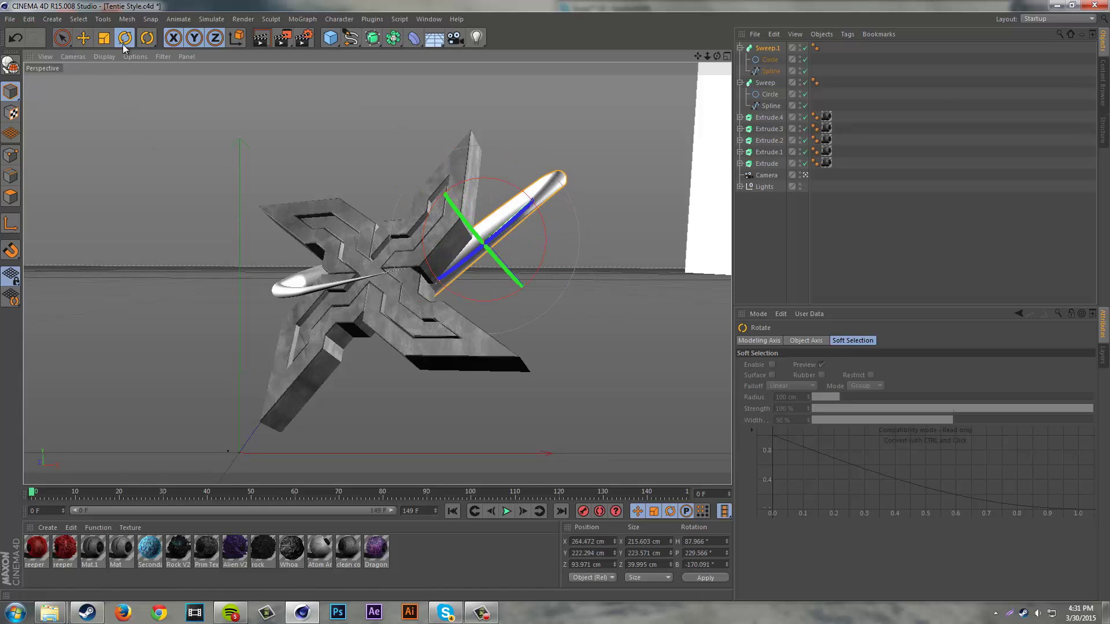
Slide Sweep.1 onto the lower-right arm and rotate it into place
left_click(63, 38)
left_click_drag(521, 199, 469, 300)
left_click_drag(458, 390, 479, 250)
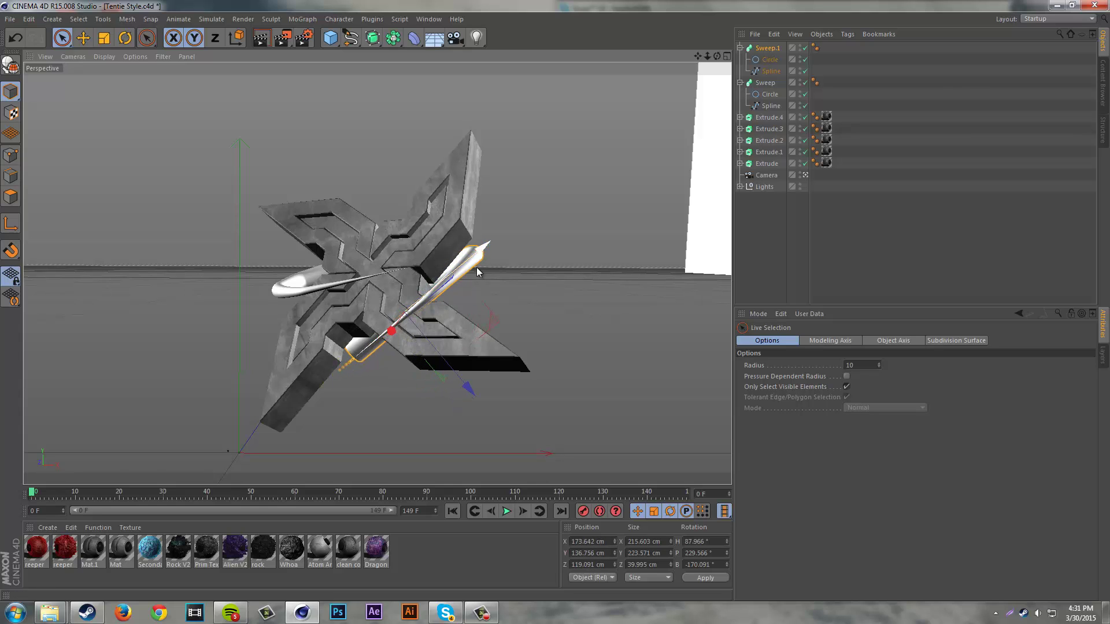
left_click(120, 42)
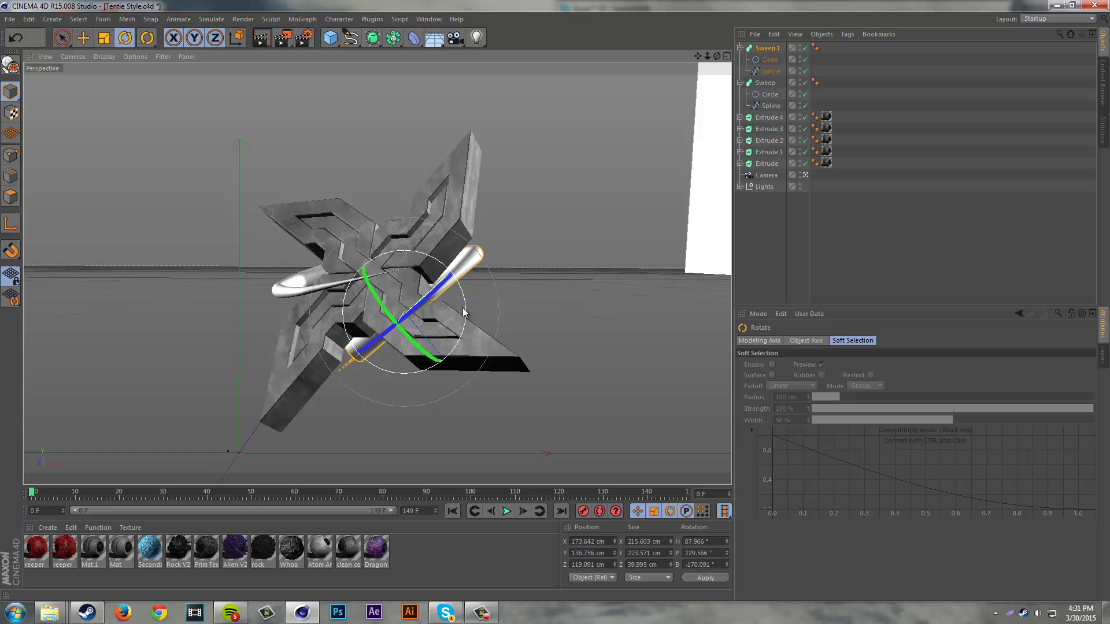
left_click_drag(464, 316, 384, 298)
left_click(583, 243)
left_click(486, 291)
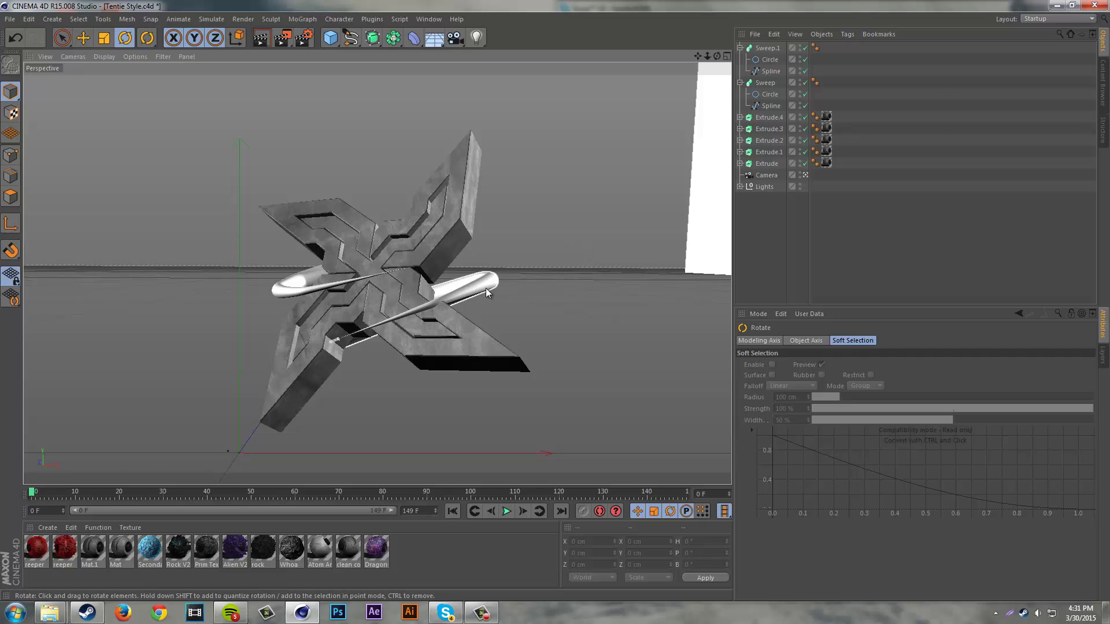
Duplicate Sweep.1 as Sweep.2, lift it and rotate it upright over the top
key("ctrl+c")
key("ctrl+v")
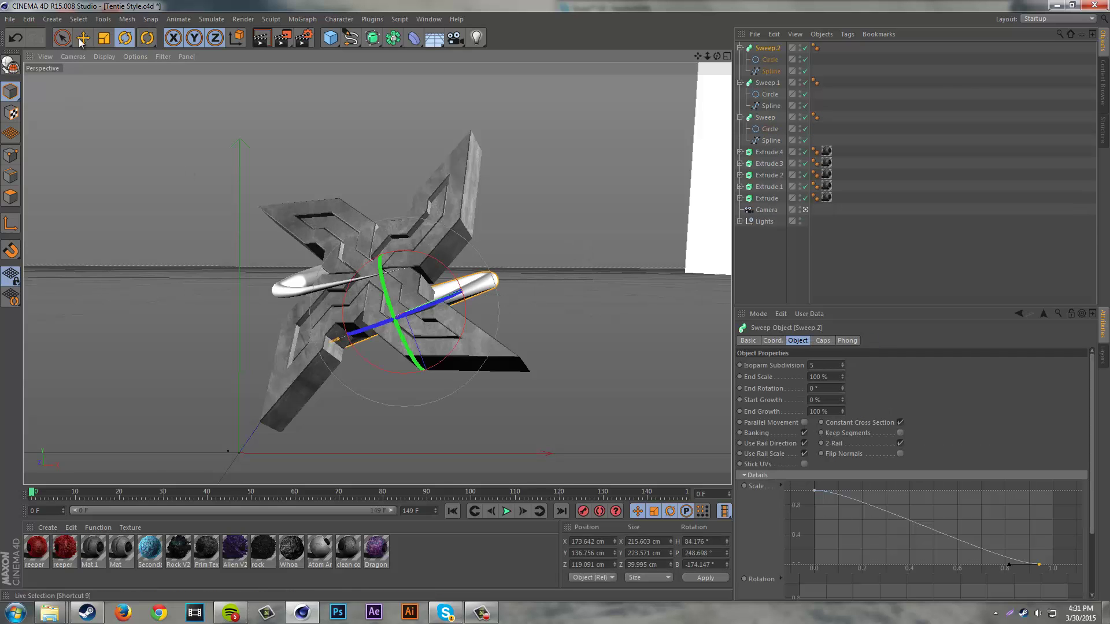
key("space")
left_click_drag(439, 406, 414, 314)
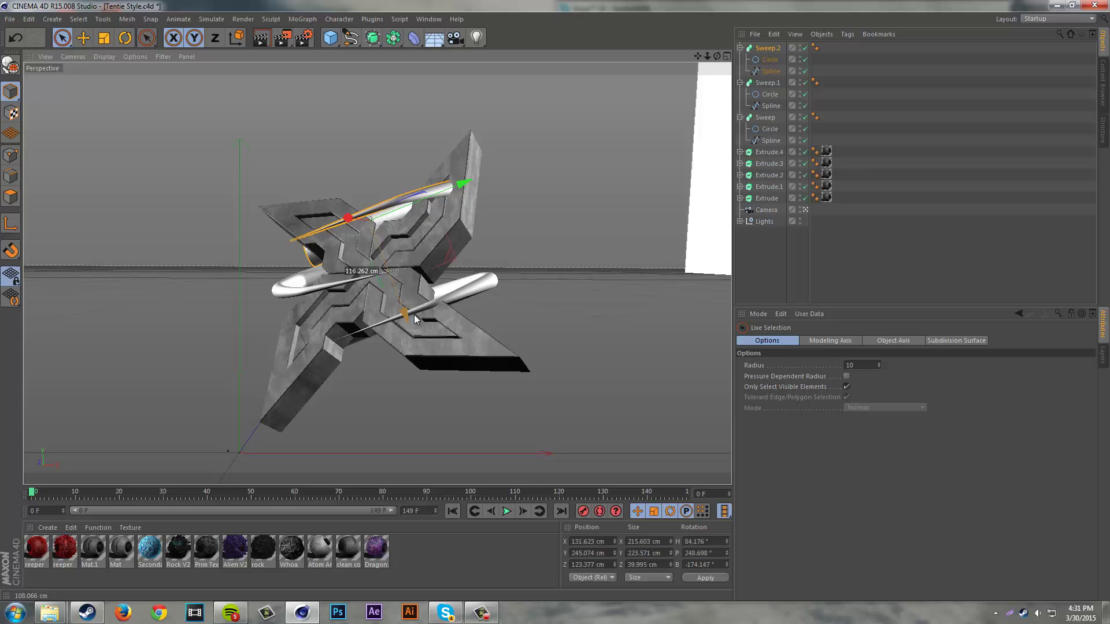
left_click(125, 38)
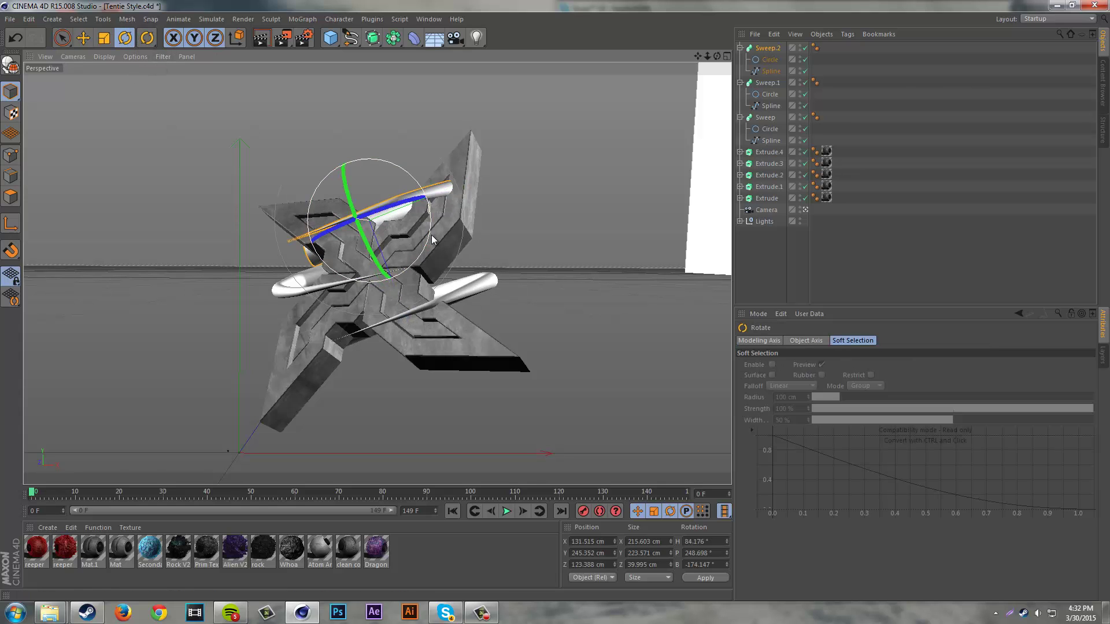
left_click_drag(430, 236, 359, 166)
key("space")
left_click(125, 38)
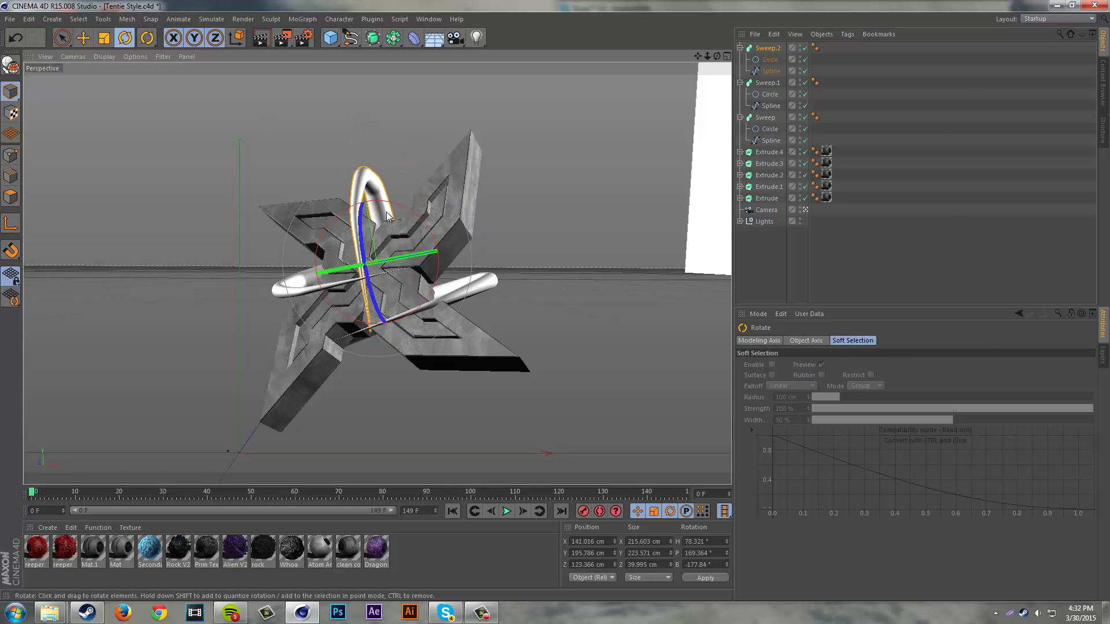
left_click_drag(339, 215, 592, 354)
Select the Mat material, then the Prim Tex material to show its settings
left_click(583, 372)
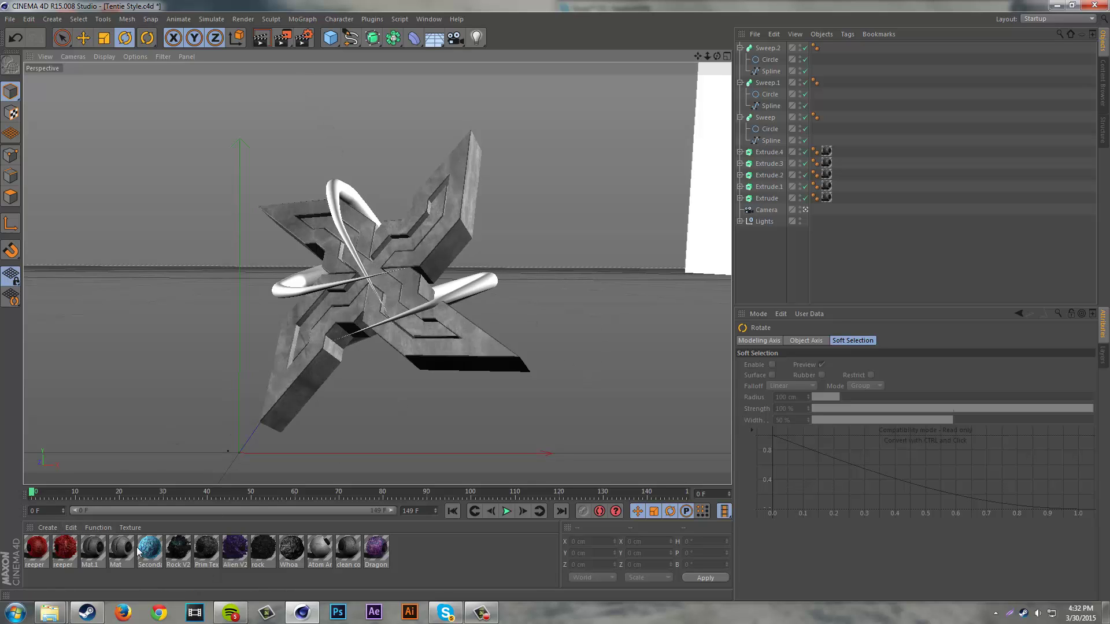
left_click(120, 552)
left_click(204, 550)
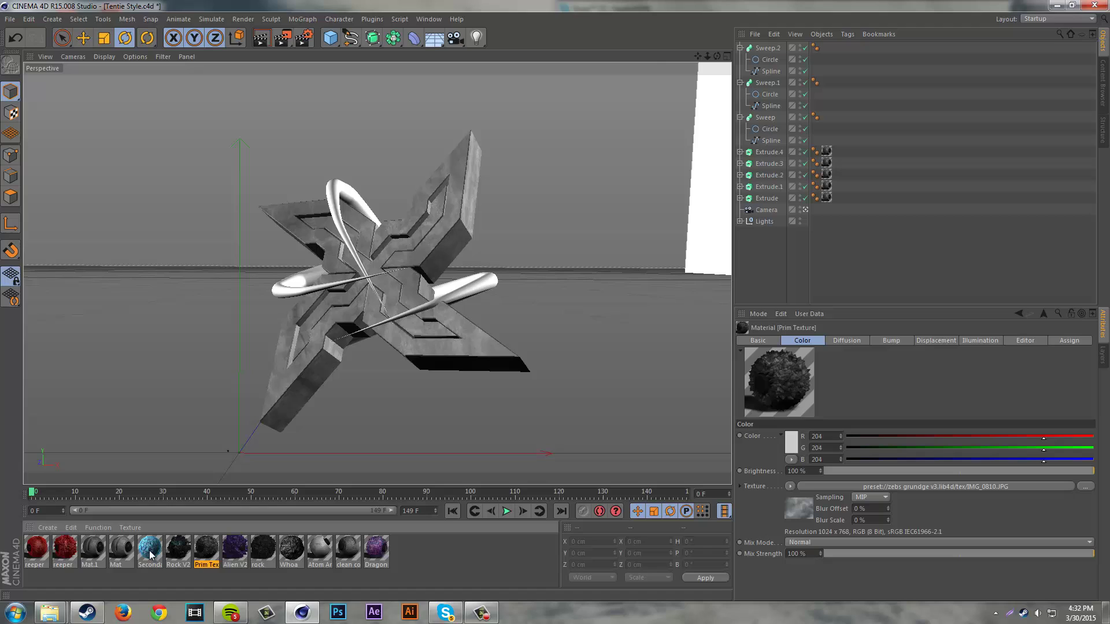
Apply Secondary mat to the sweeps and set their tags to Cubic projection with Seamless
left_click_drag(750, 56, 828, 120)
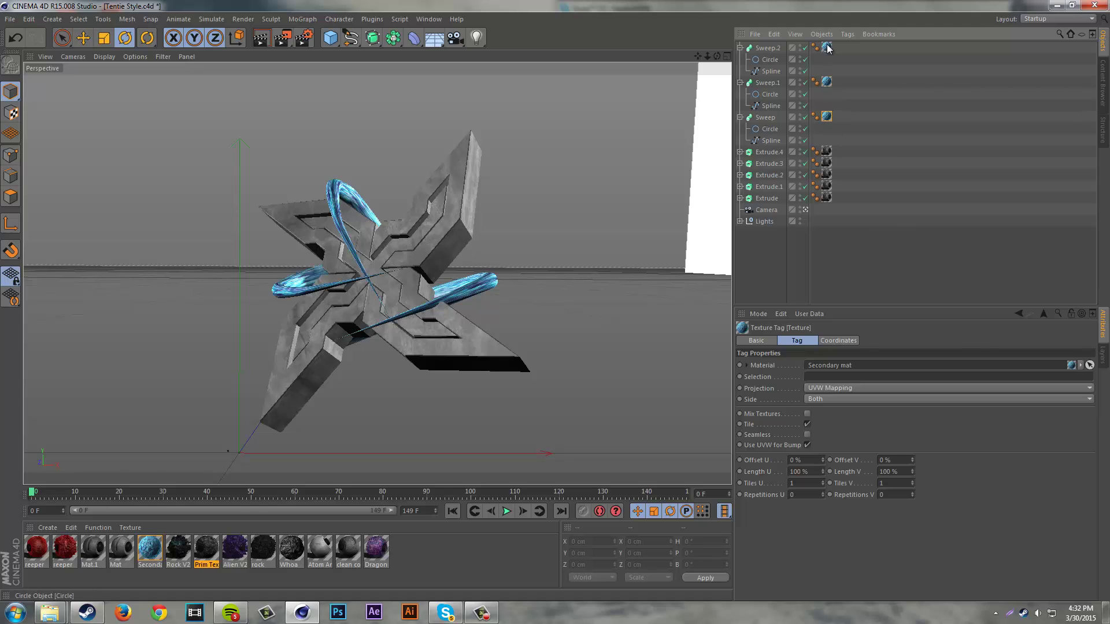
left_click(828, 48)
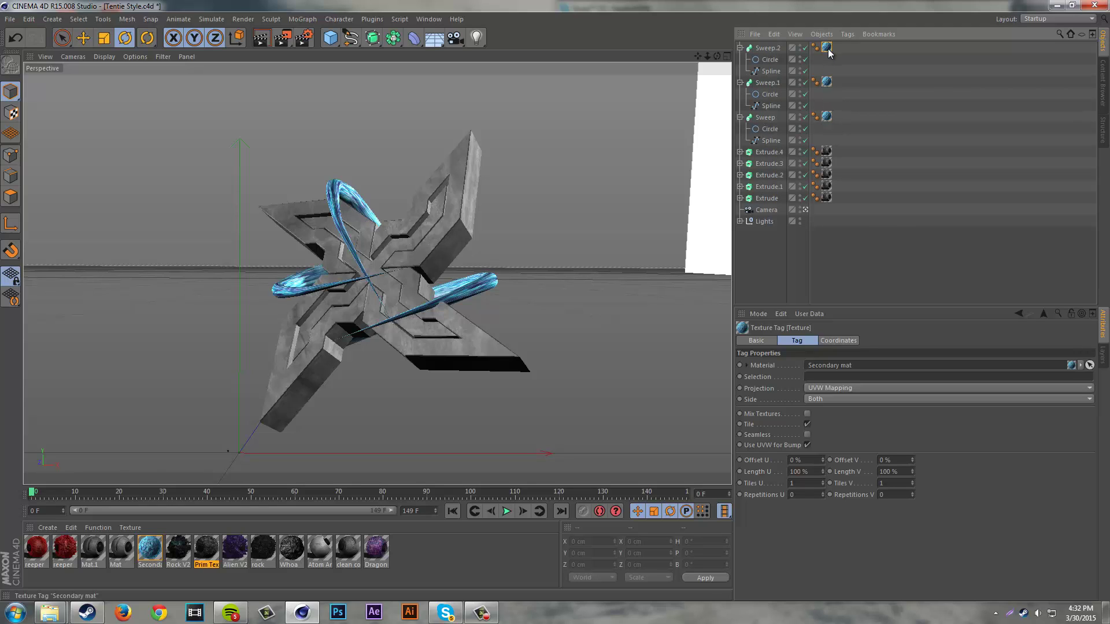
left_click(818, 388)
left_click(810, 435)
left_click(808, 435)
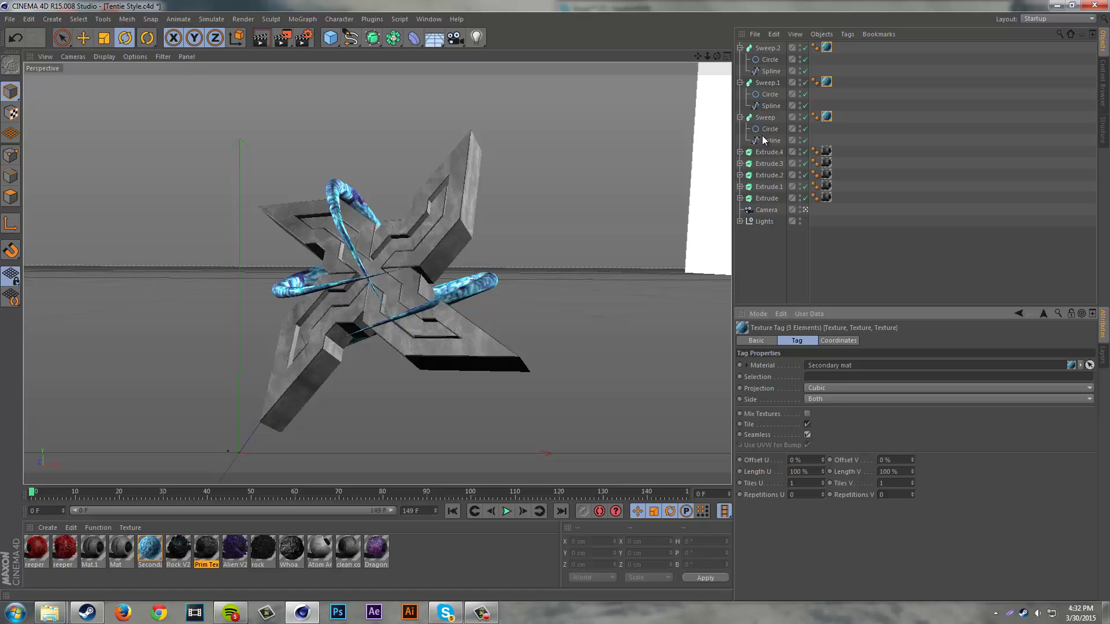
Collapse the Sweep.2, Sweep.1 and Sweep hierarchies
left_click(740, 48)
left_click(740, 59)
left_click(740, 71)
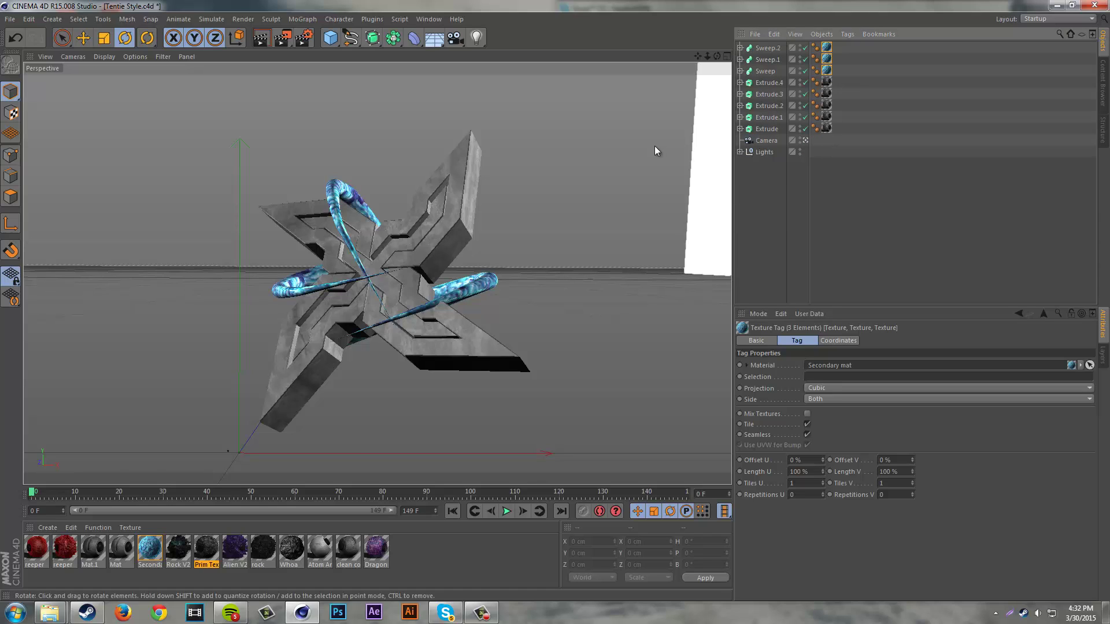
Run a viewport render past the missing-asset warning, stop it, and select clean concrete
left_click(262, 38)
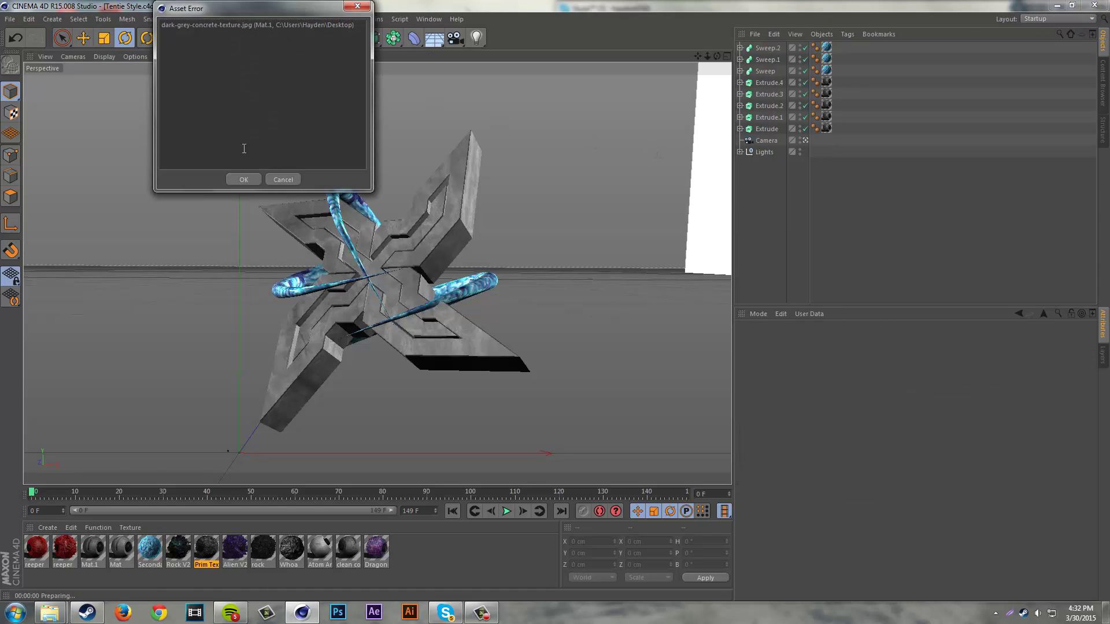
left_click(243, 180)
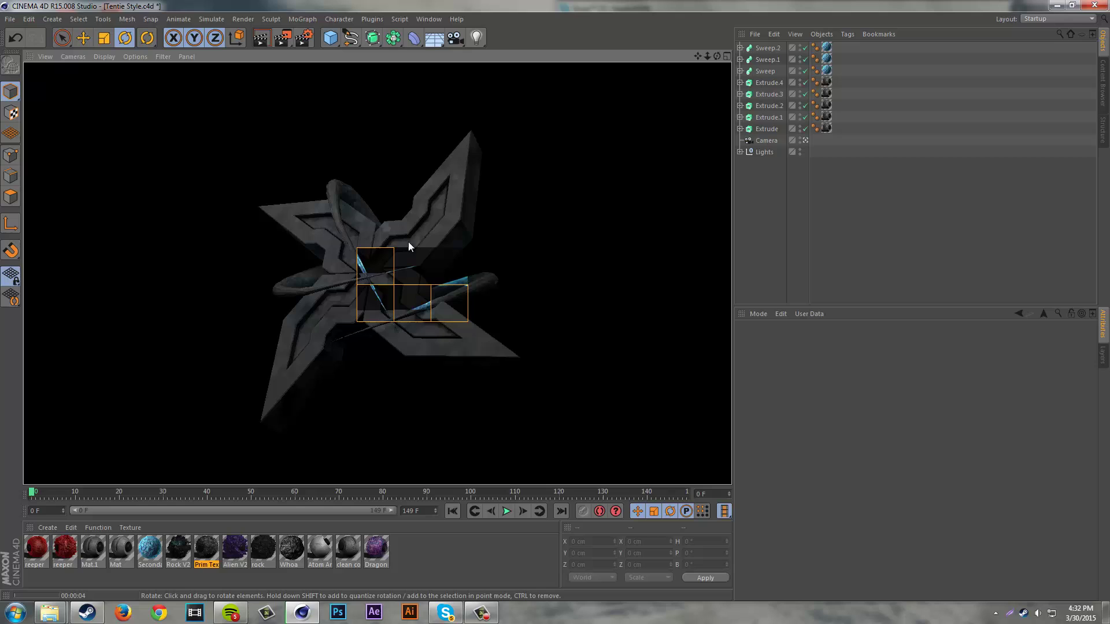
left_click(388, 415)
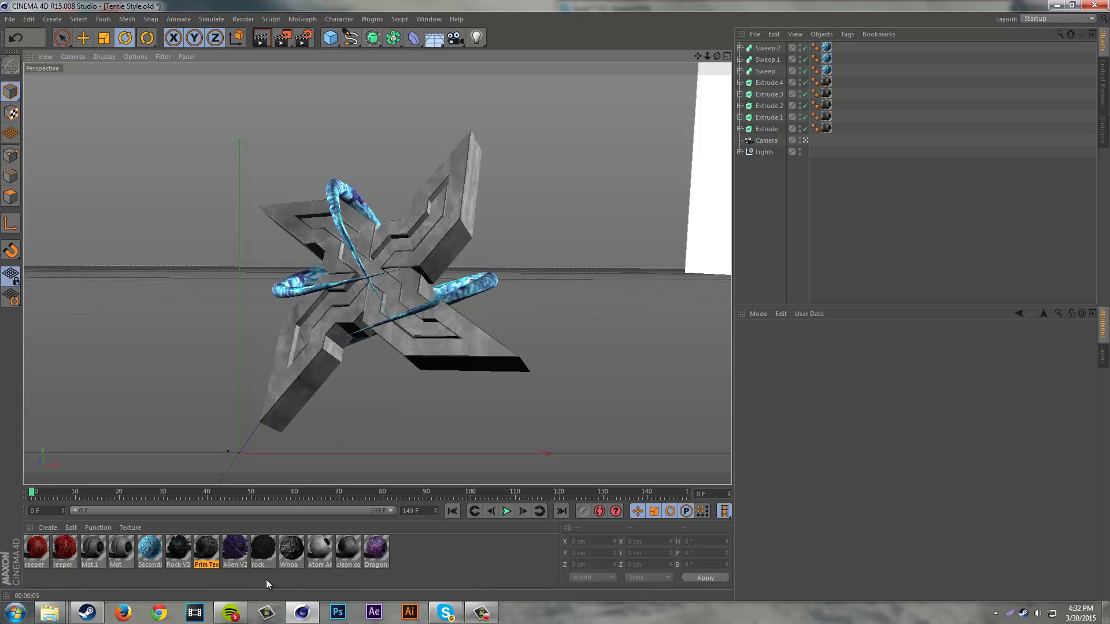
left_click(347, 550)
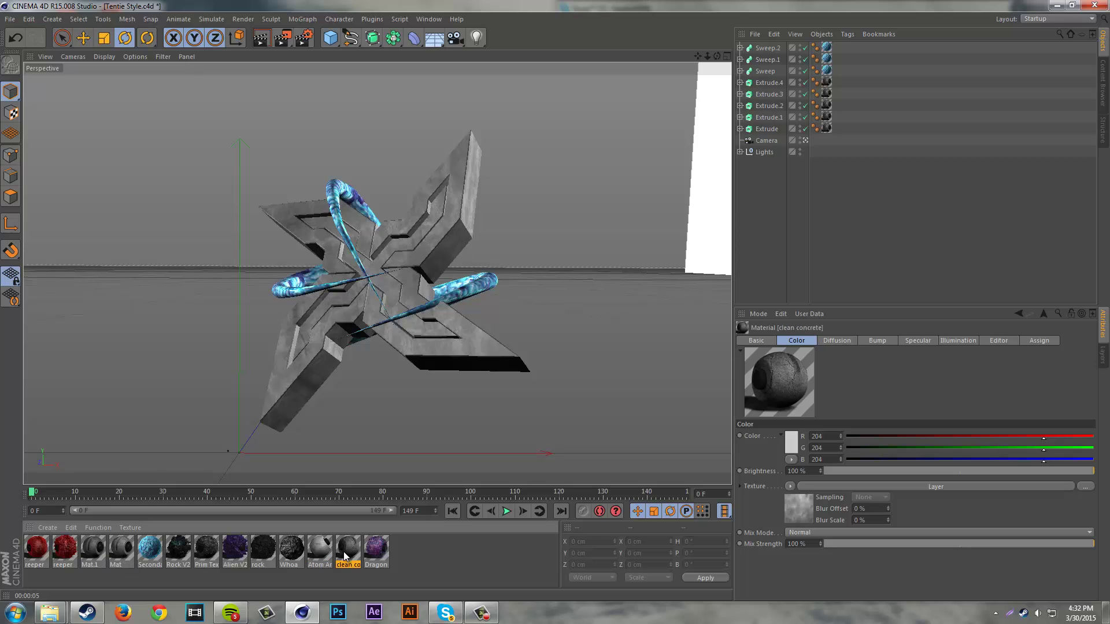
Apply clean concrete to all five Extrudes with Cubic projection and Seamless enabled
left_click_drag(348, 555, 838, 82)
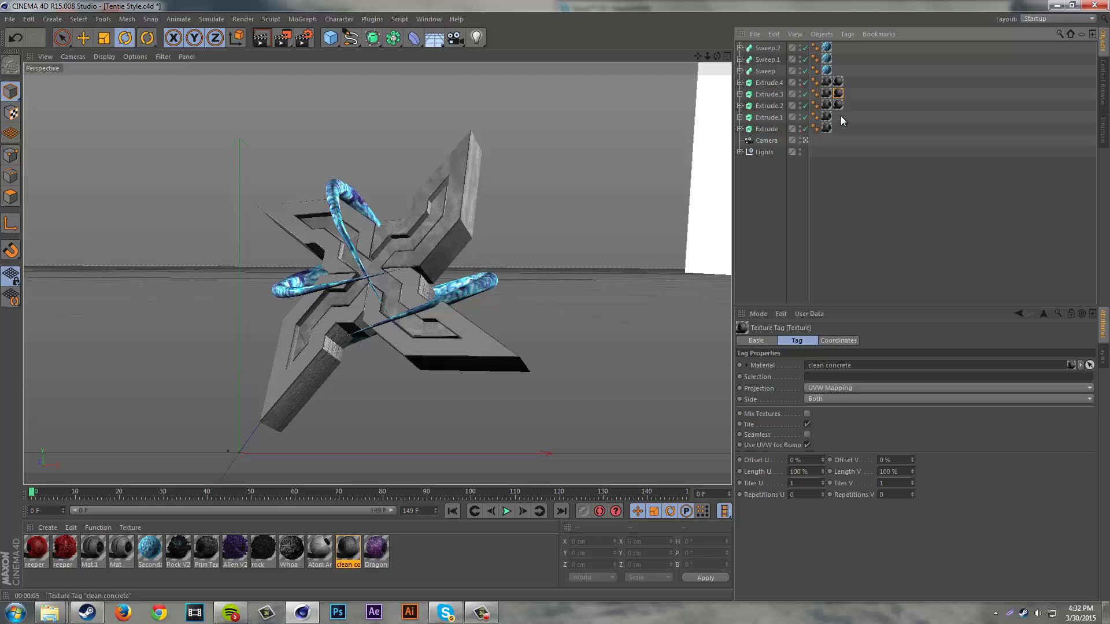
left_click_drag(841, 121, 838, 118, "ctrl")
left_click_drag(839, 117, 839, 128, "ctrl")
left_click(839, 82, "shift")
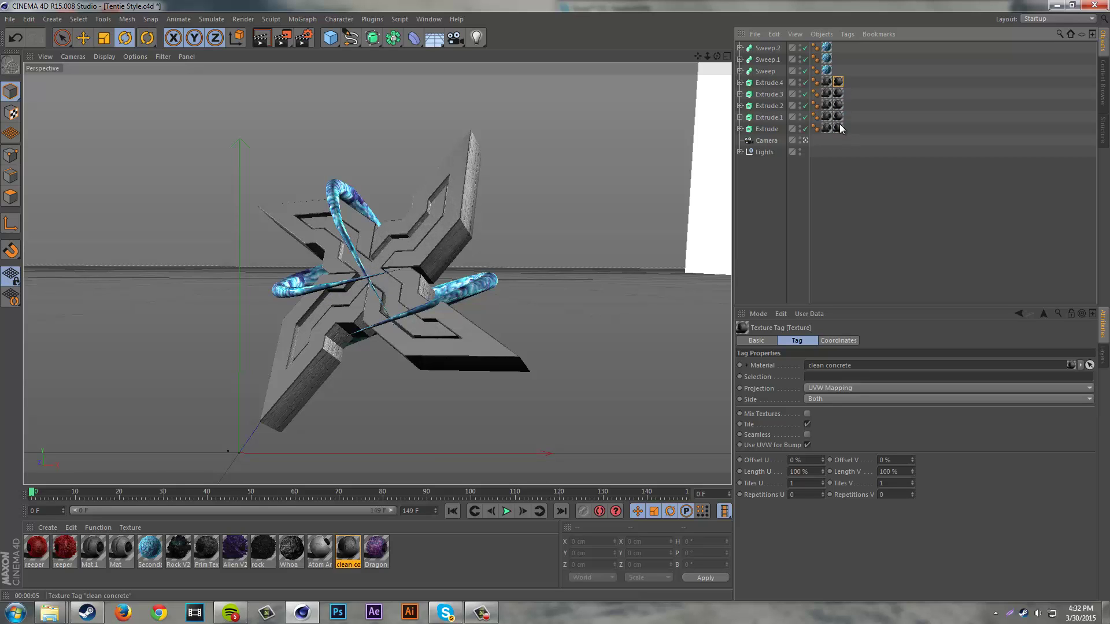
left_click(826, 387)
left_click(822, 433)
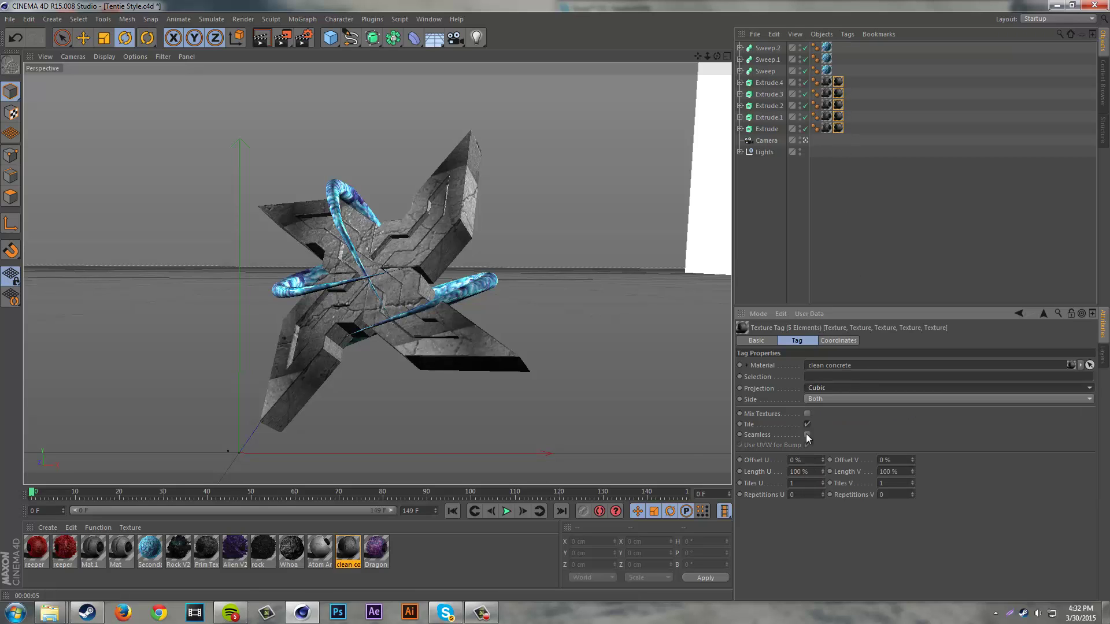
left_click(807, 434)
Turn off Displacement in Secondary mat and start a viewport render
double_click(150, 549)
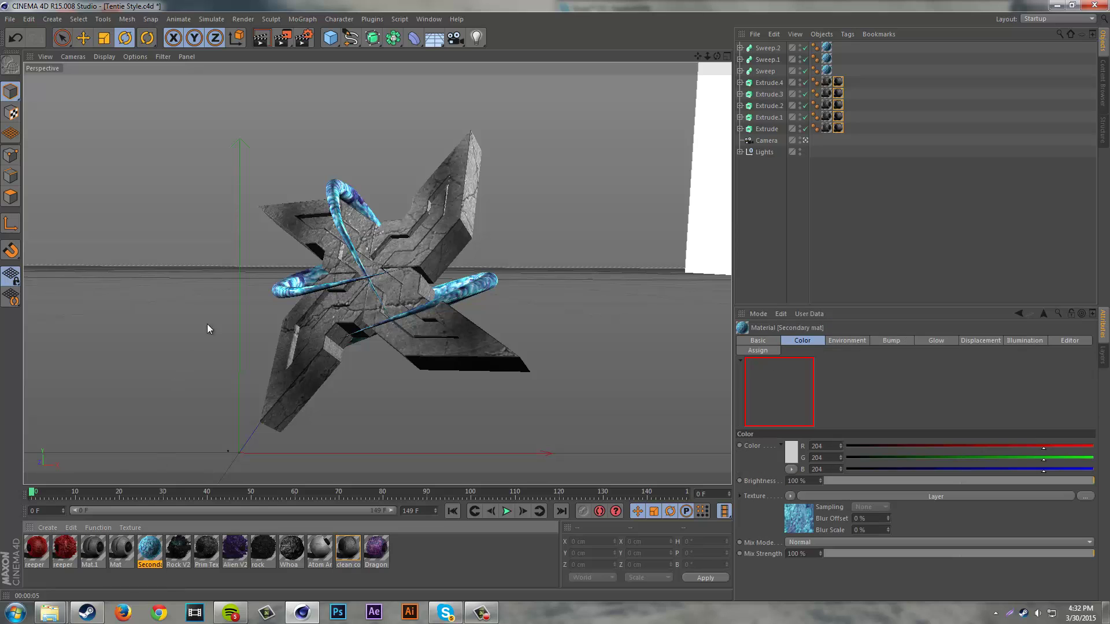
left_click(232, 342)
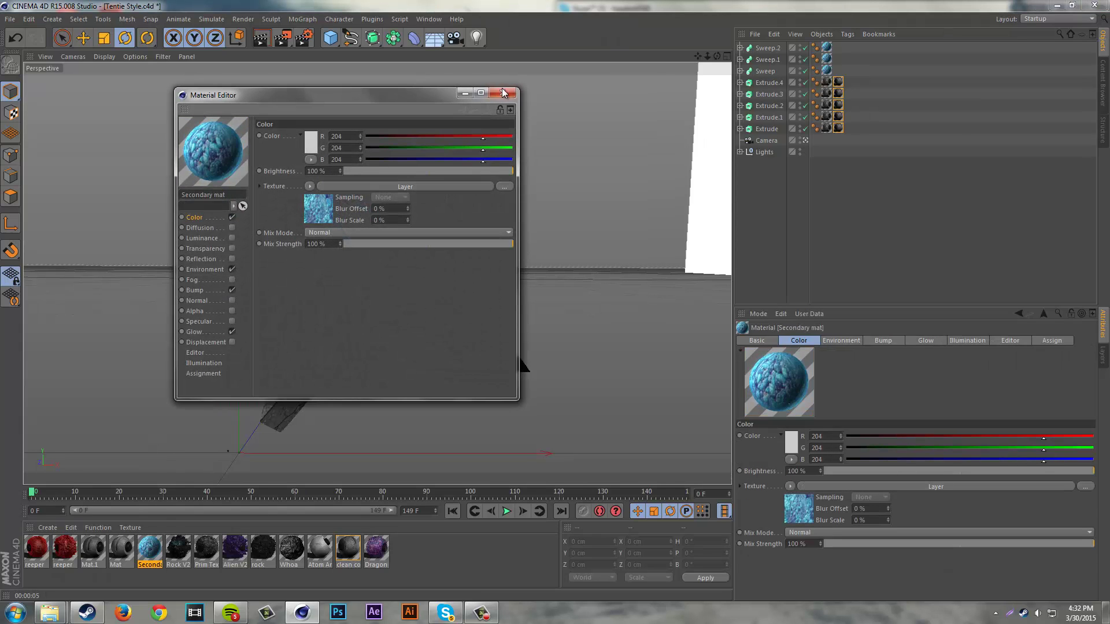
left_click(503, 92)
left_click(282, 37)
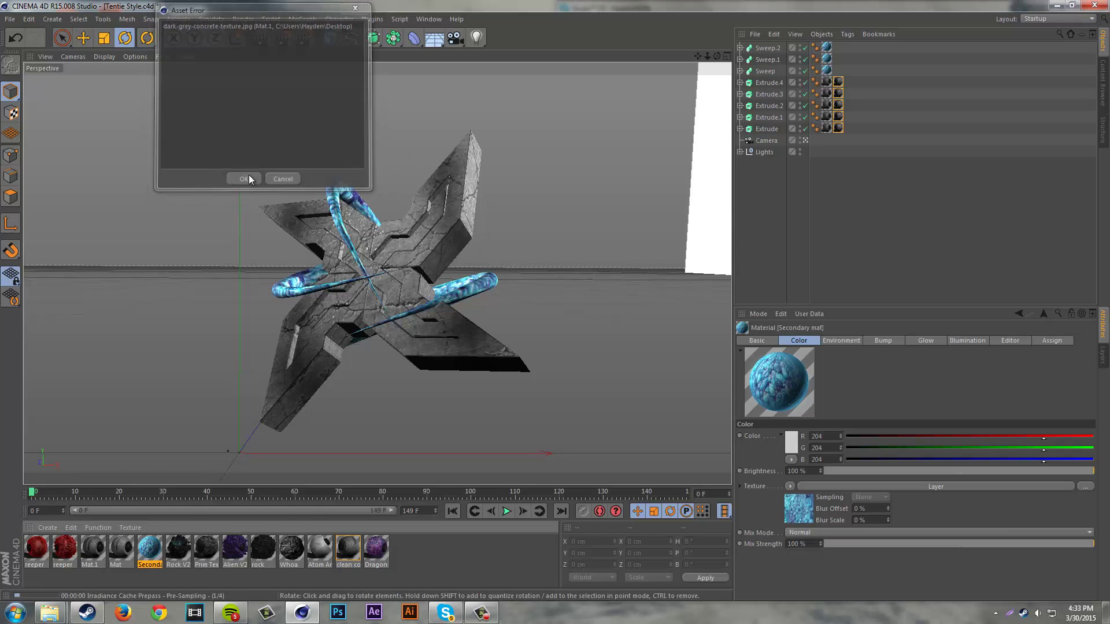
Dismiss the missing-texture warning, let the render finish, then return to the editor view
left_click(248, 179)
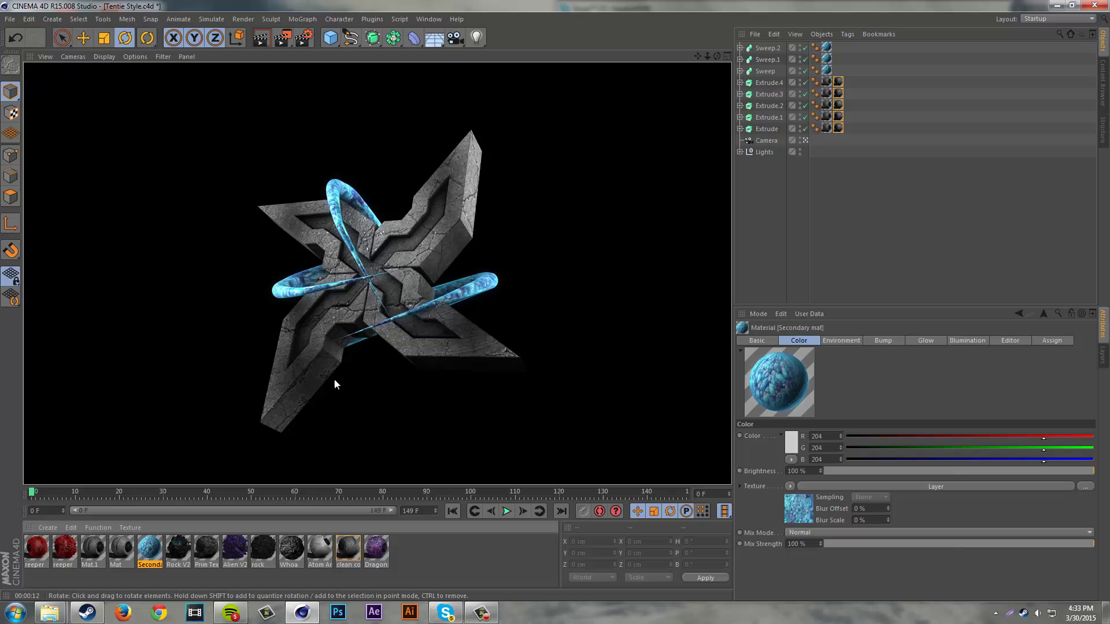
left_click(375, 436)
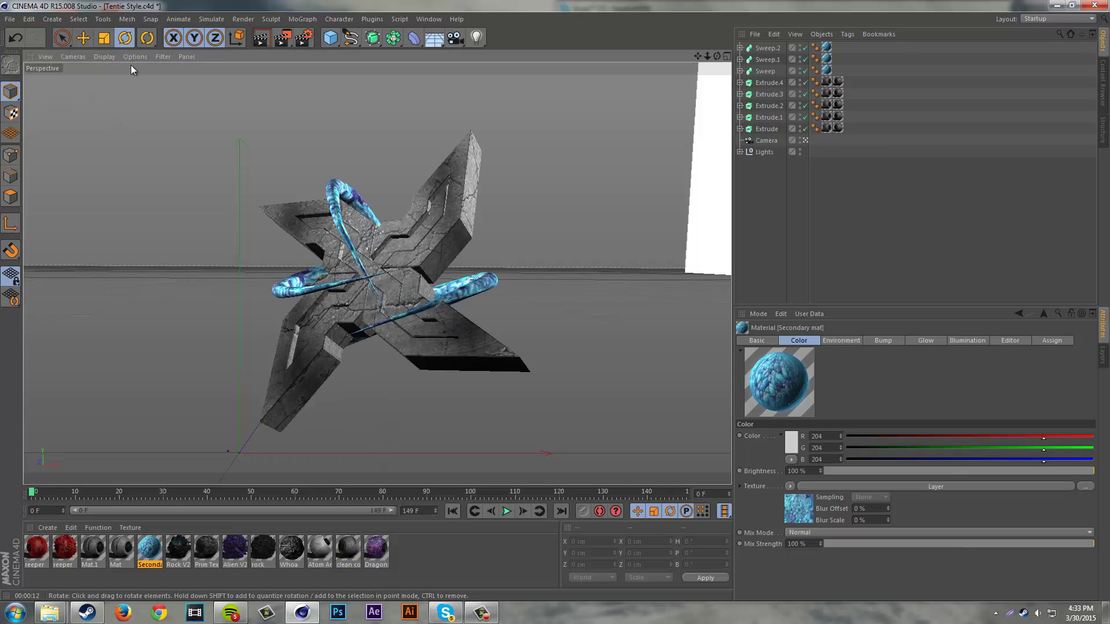
Quit Cinema 4D without saving and open Tentie Style.c4d from Explorer
left_click(1095, 5)
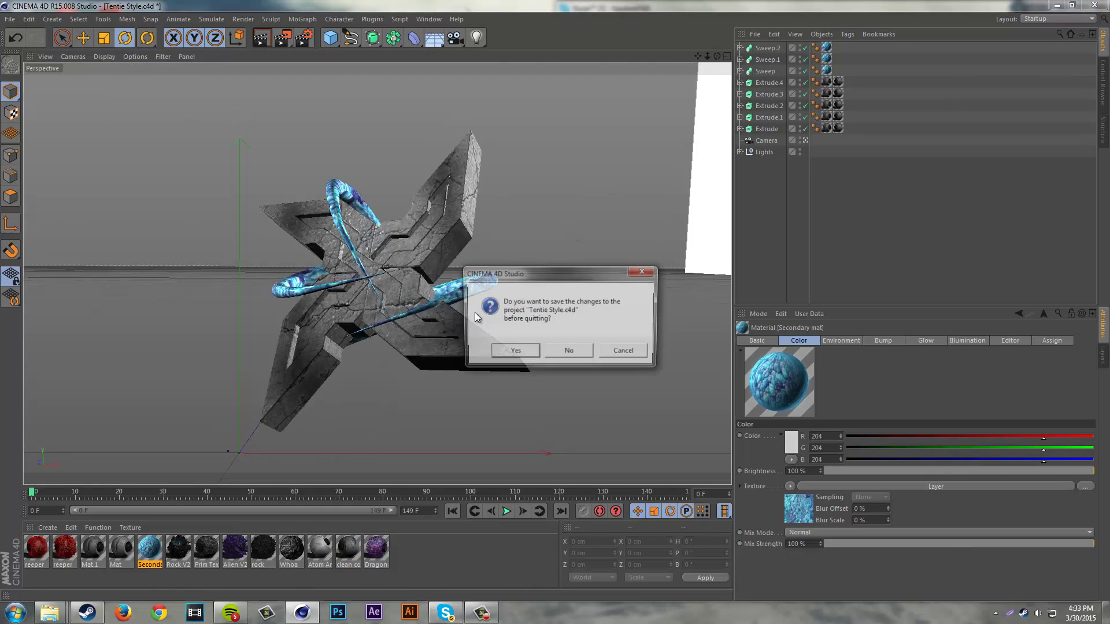
left_click(567, 353)
left_click(454, 442)
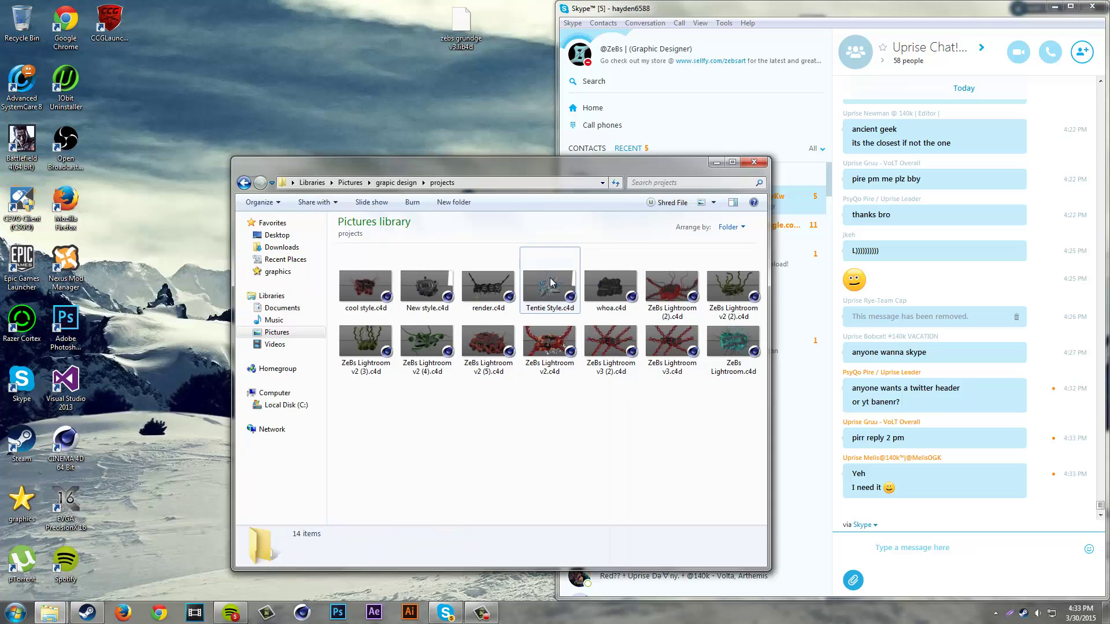
left_click(549, 286)
Minimize Explorer and Skype to reveal the reopened project
left_click(717, 165)
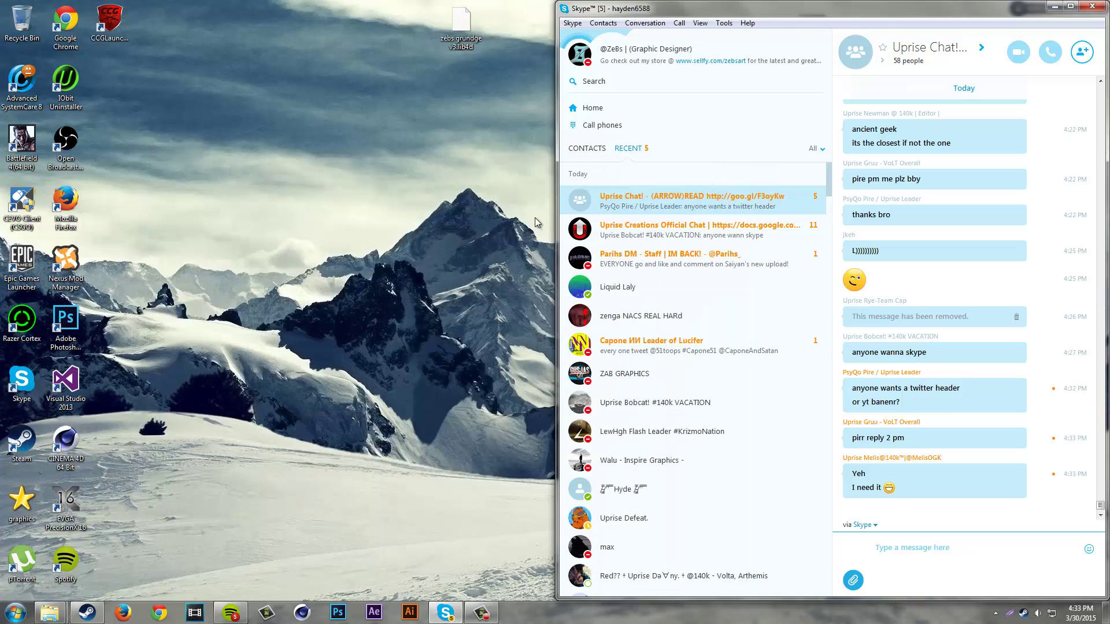
left_click(1052, 7)
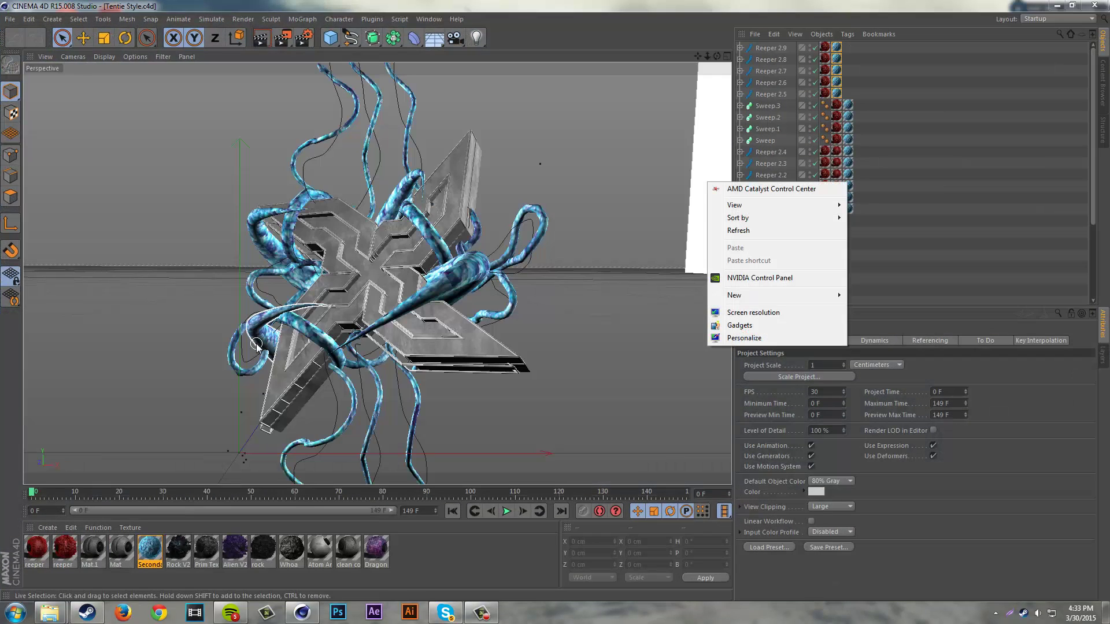
left_click(624, 413)
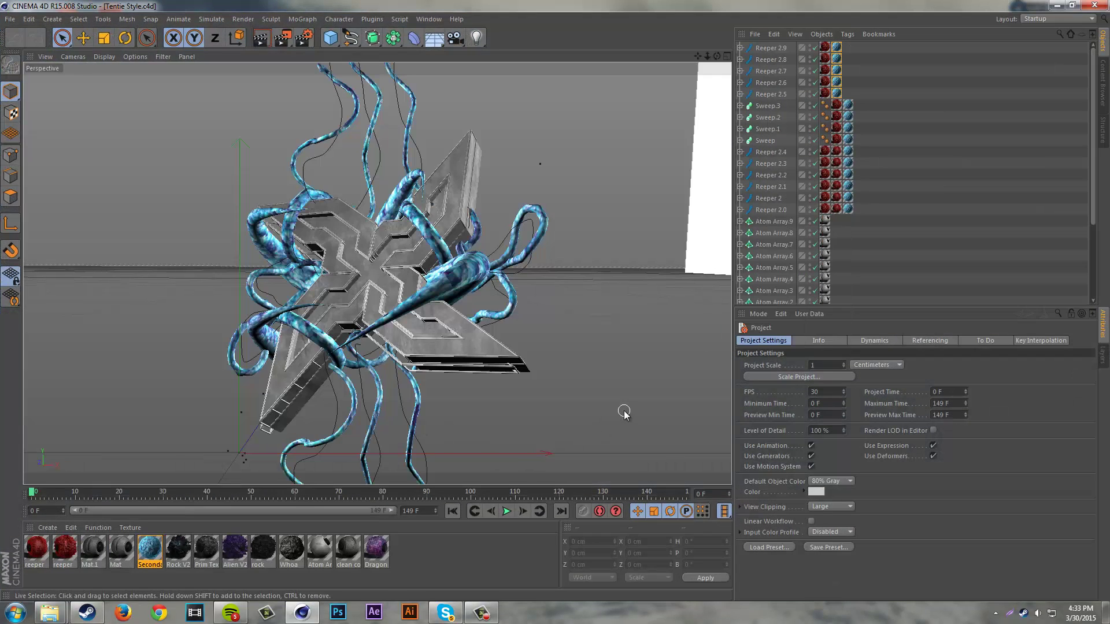
left_click(306, 203)
left_click_drag(248, 308, 64, 296)
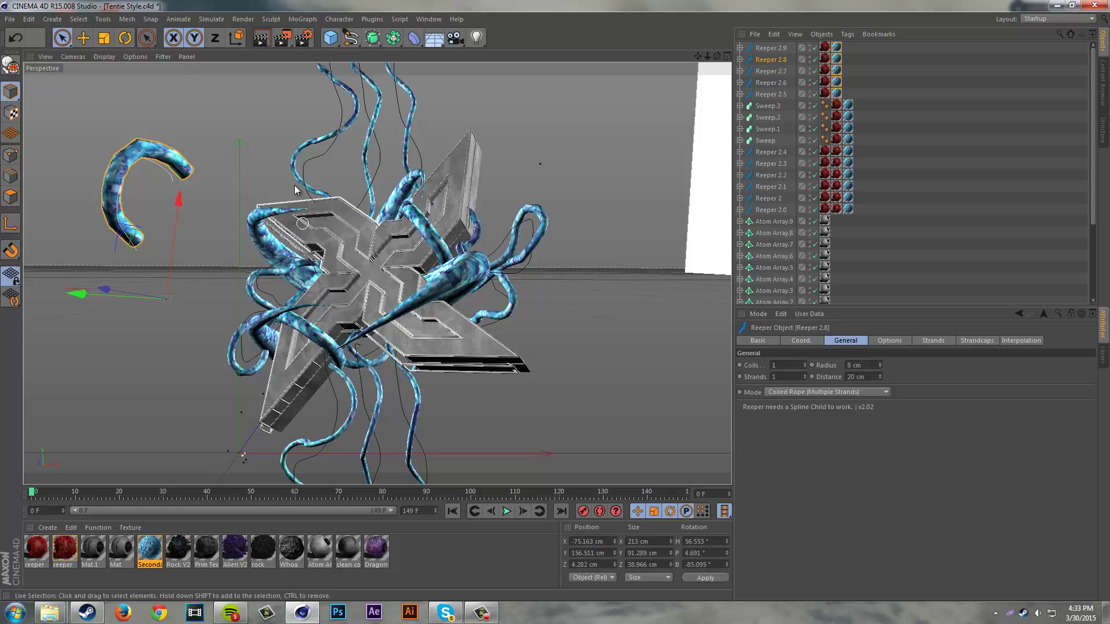
key("ctrl+z")
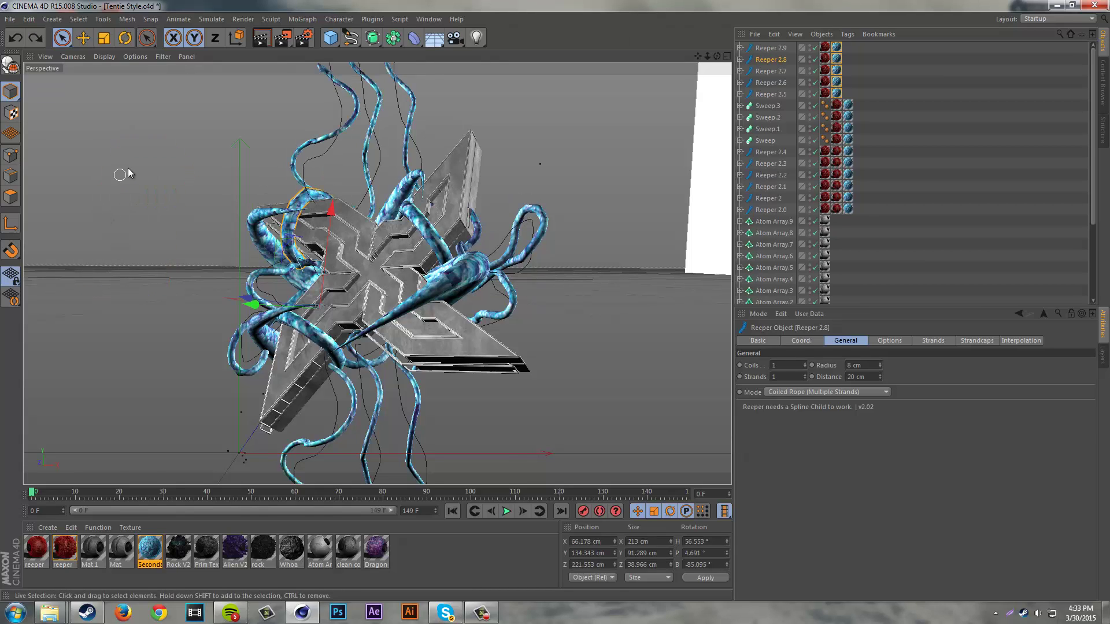
key("ctrl+z")
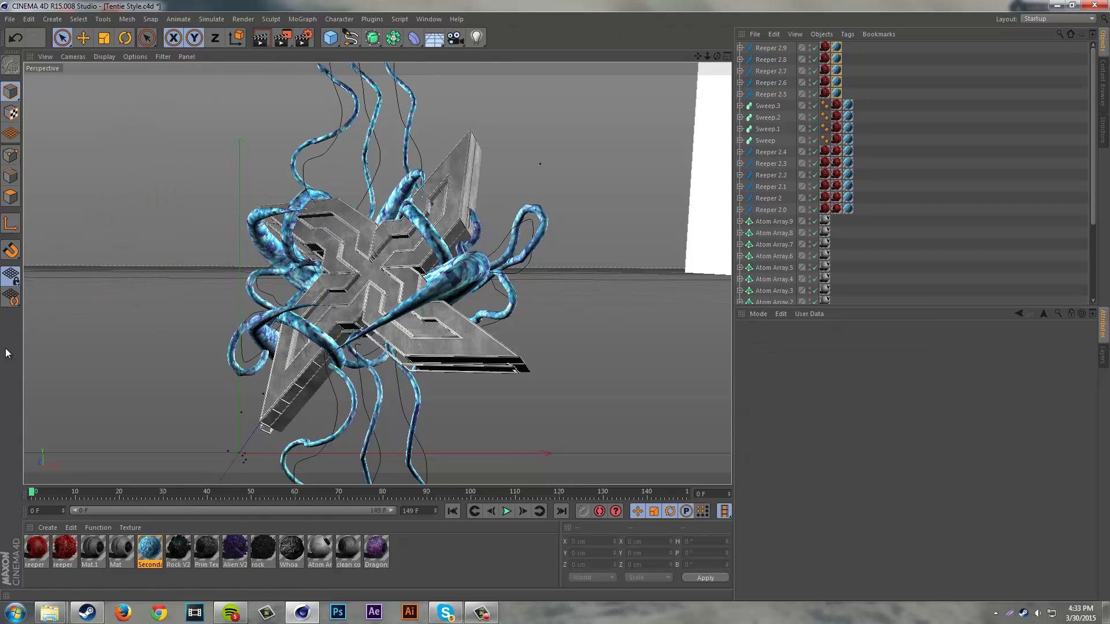
left_click(371, 135)
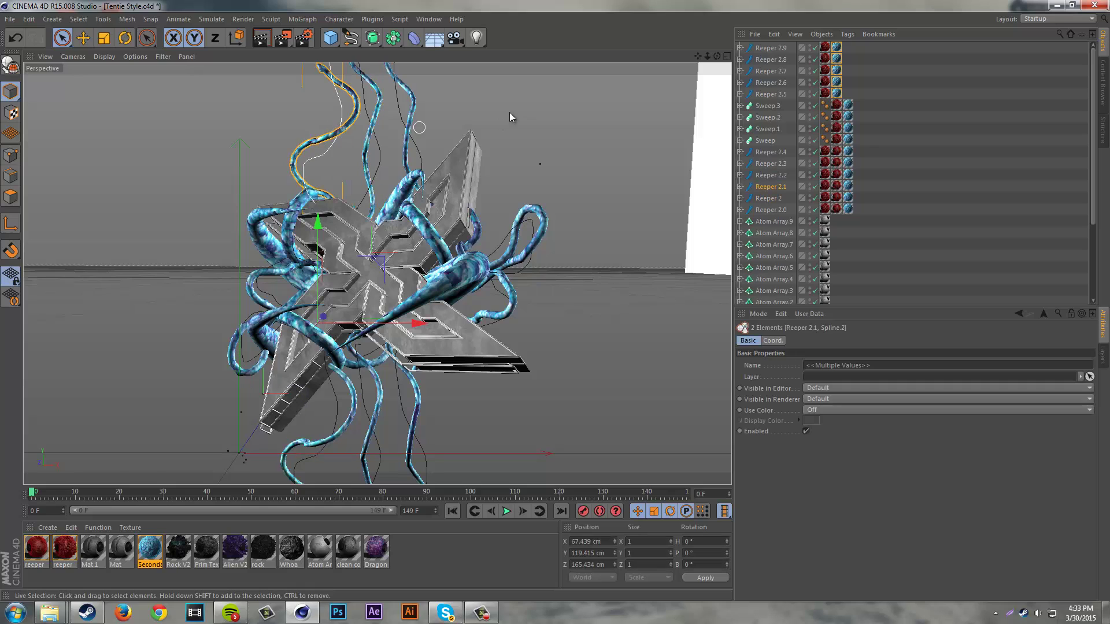
left_click(650, 124)
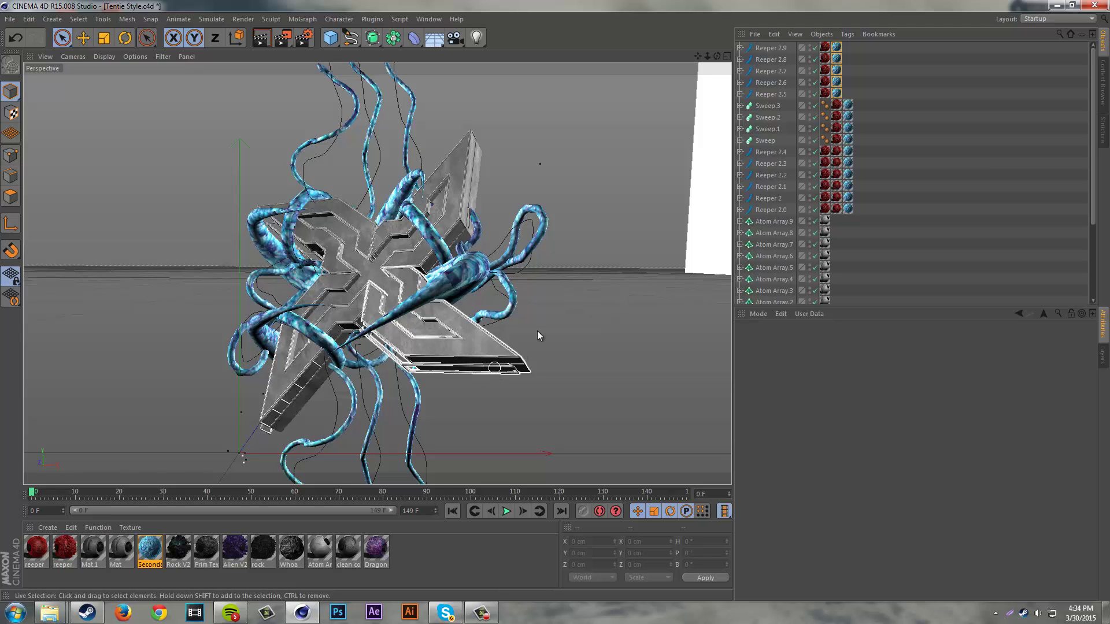
scroll(1082, 207, "down", 3)
scroll(1082, 206, "up", 3)
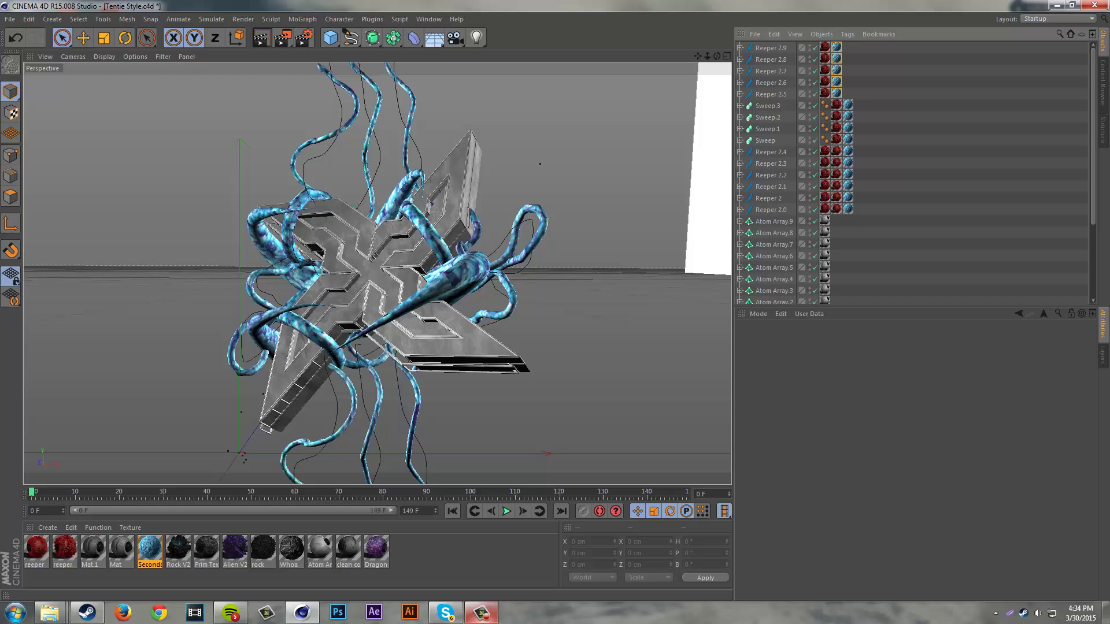
left_click(481, 613)
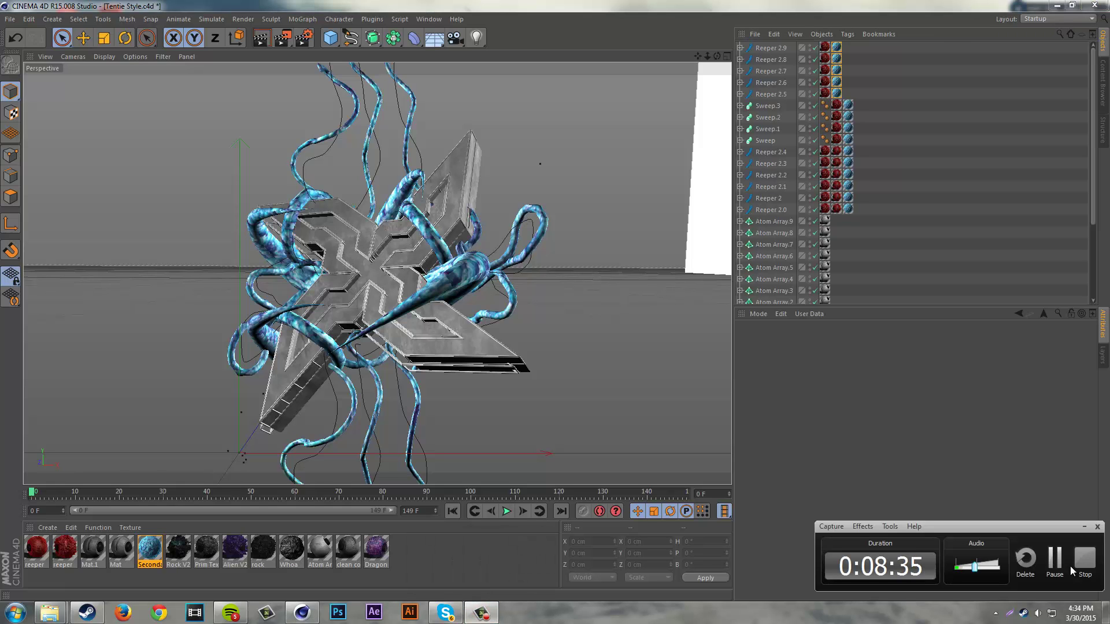